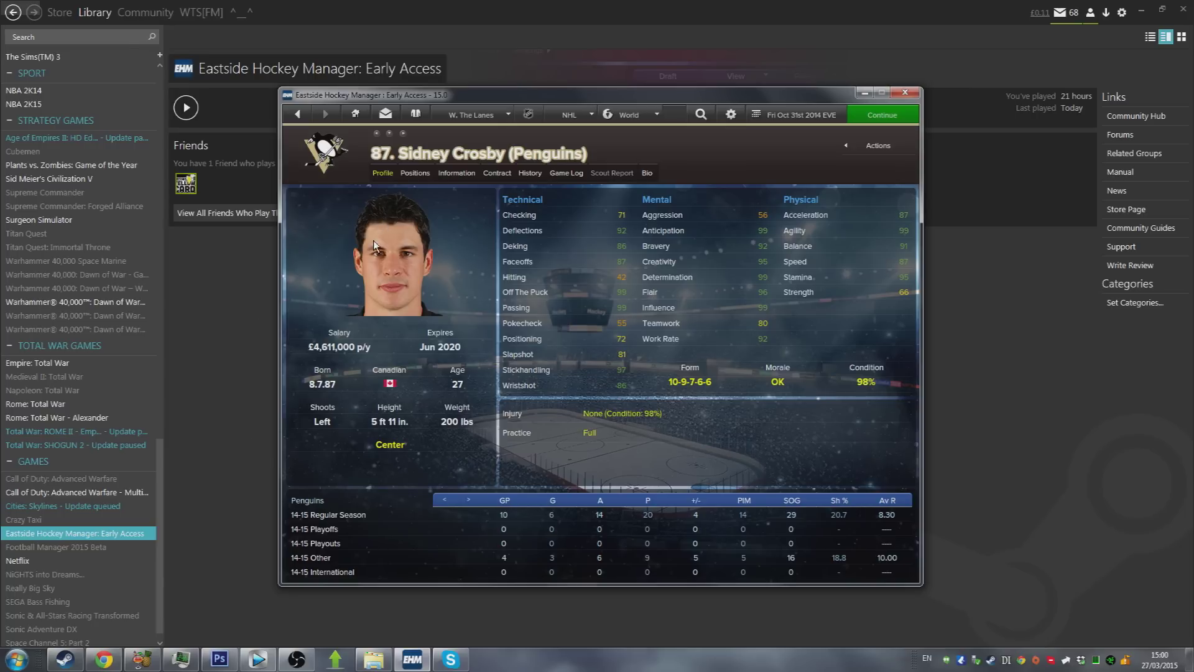
- Switch the player profile from Sidney Crosby to Blake Comeau using the Penguins roster list
click(387, 133)
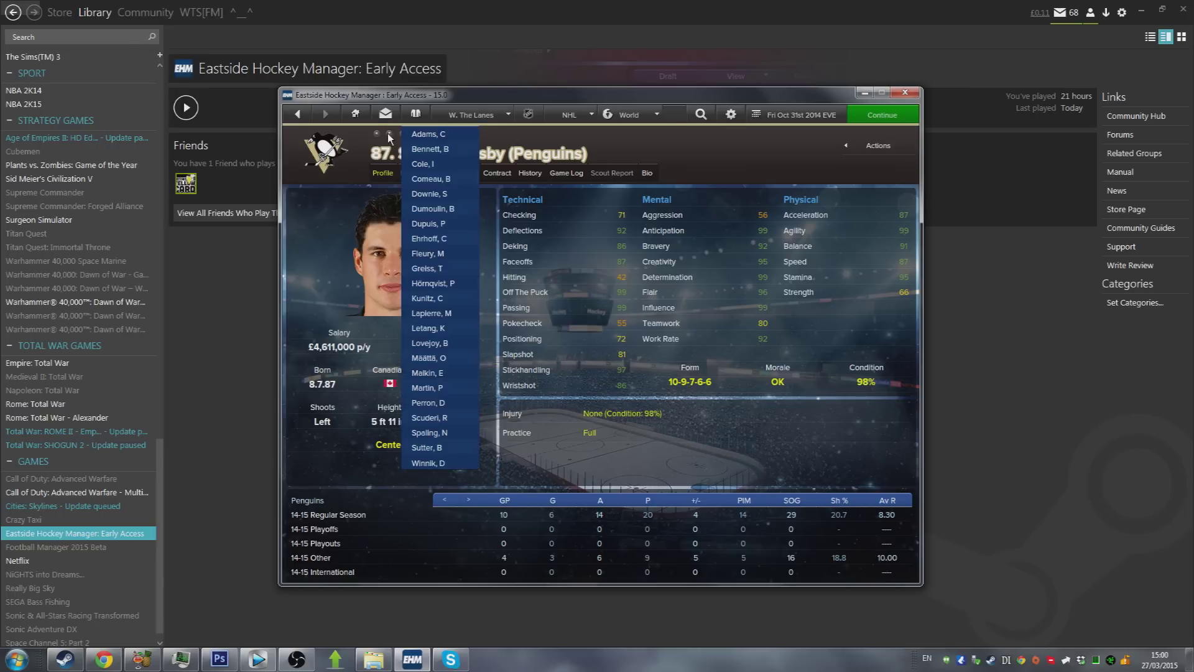
click(416, 222)
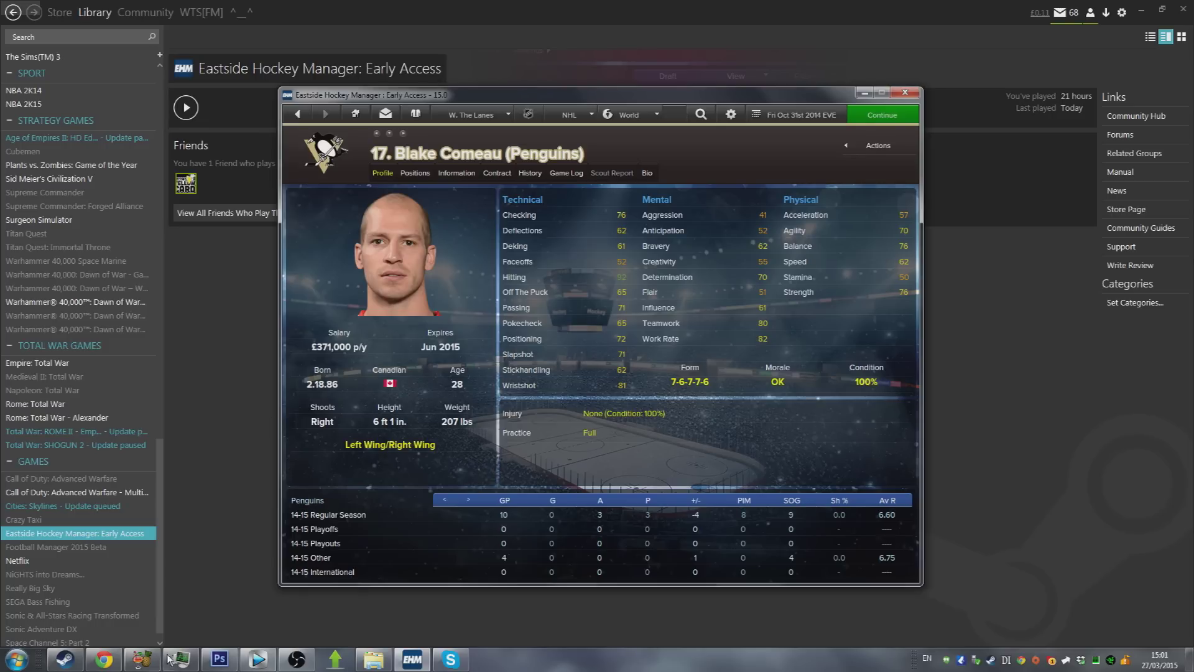
click(104, 659)
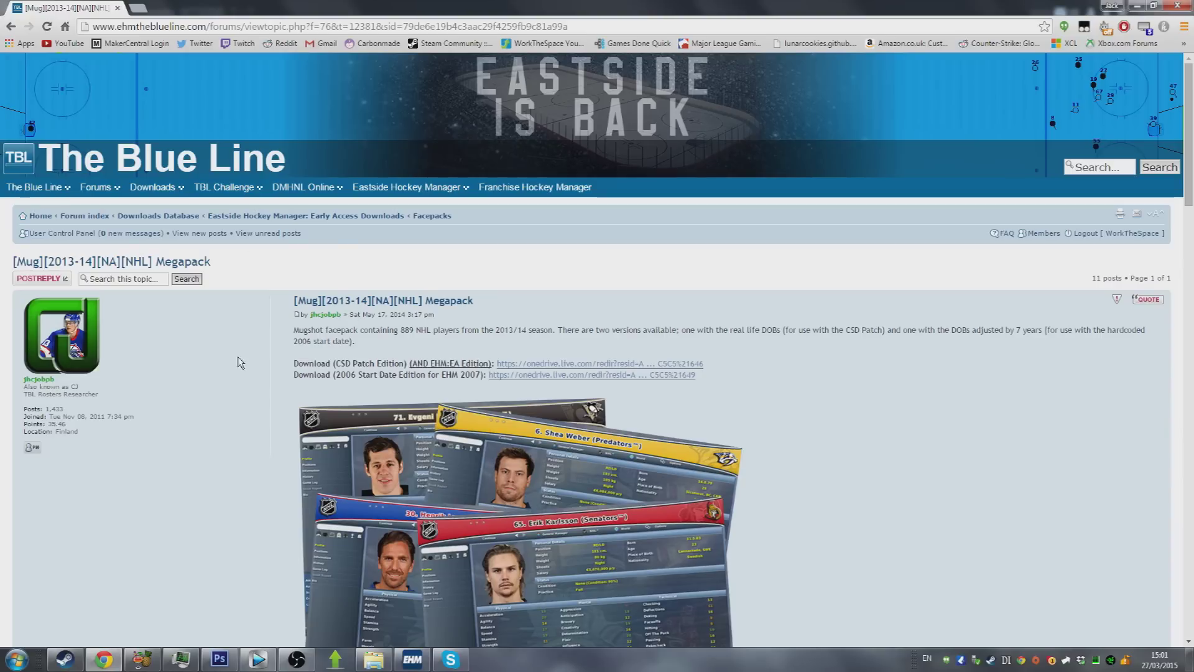
- Highlight the CSD Patch Edition and EHM:EA Edition download text in the Megapack topic
double_click(337, 360)
drag(351, 360, 490, 366)
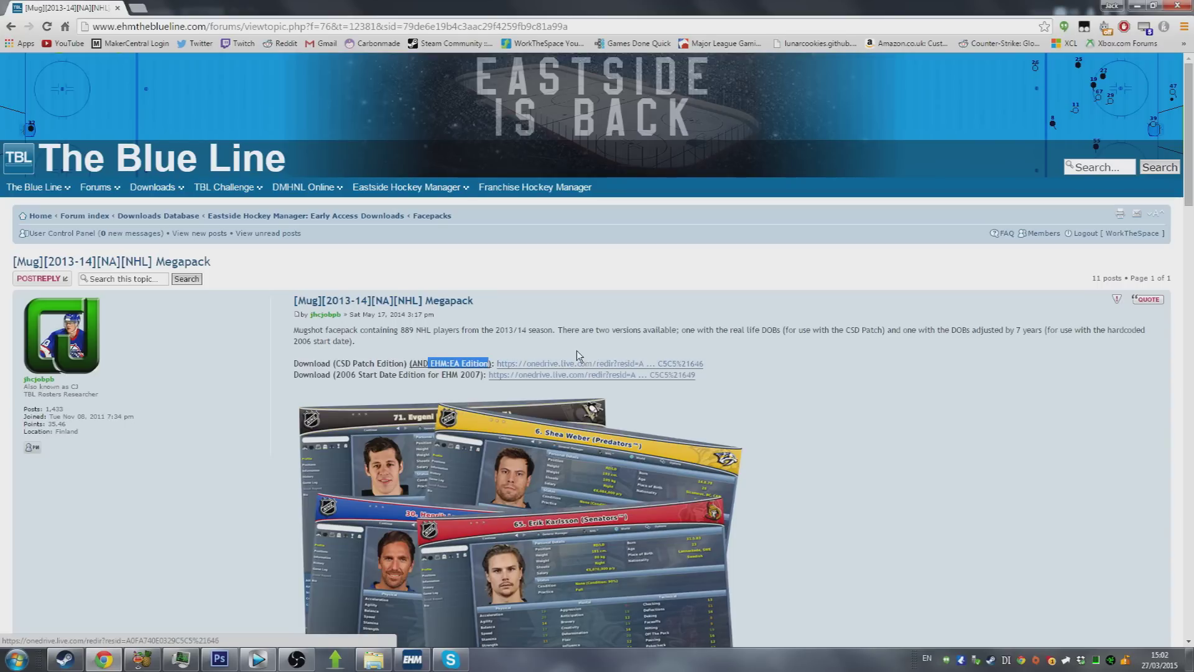
- Open the megapack CSD patch mirror and the 2014/2015 CSD patch links in new tabs
scroll(395, 367, down, 5)
scroll(394, 368, down, 6)
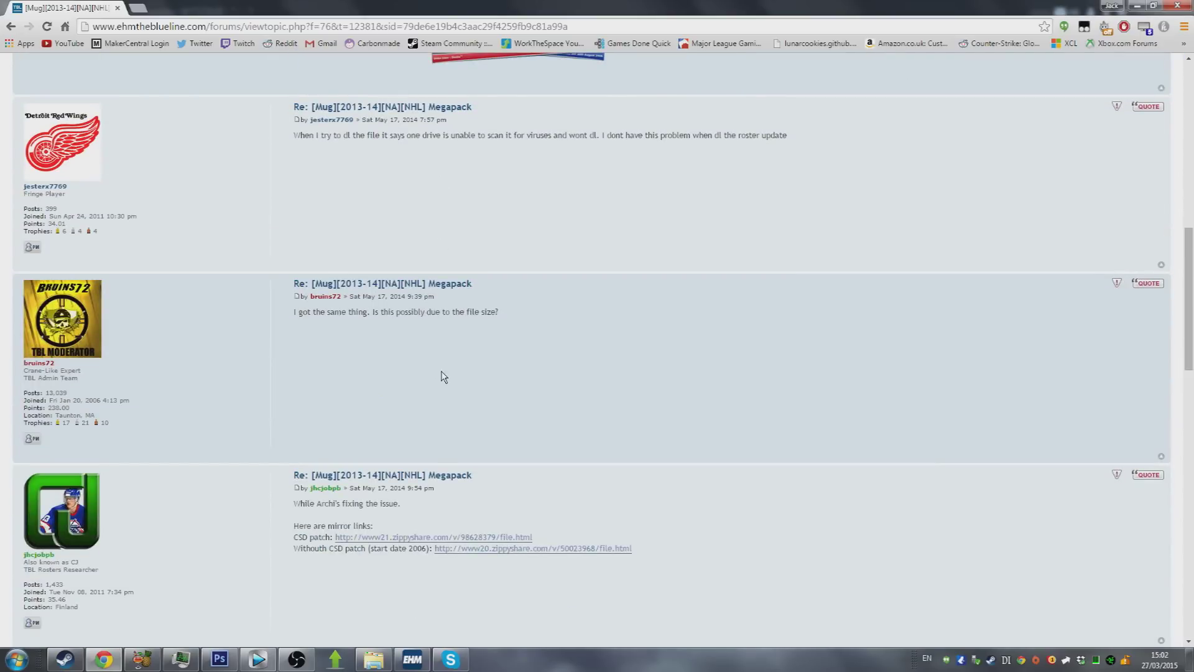
scroll(557, 394, down, 5)
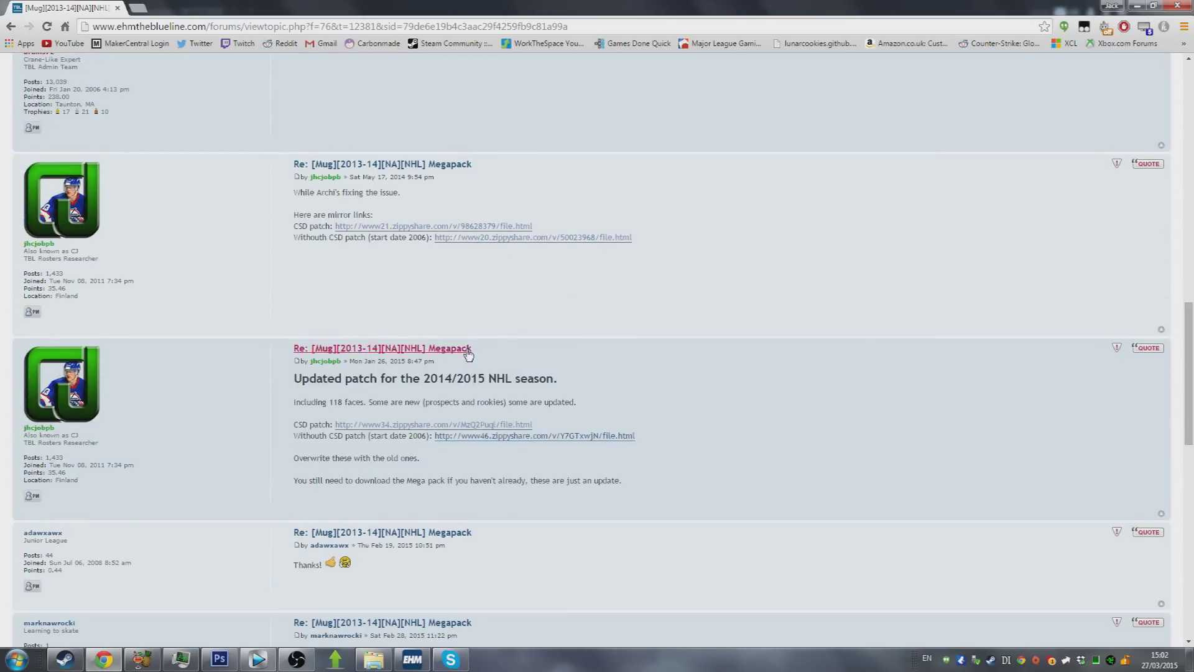
right_click(372, 226)
click(398, 234)
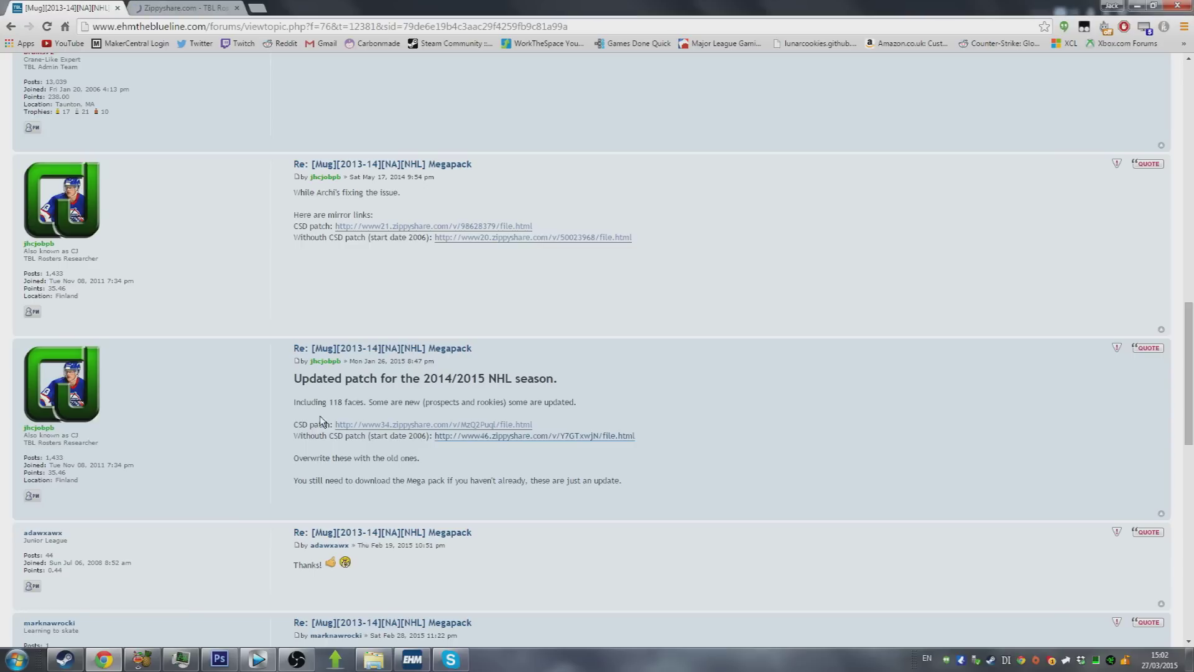
right_click(368, 424)
click(401, 433)
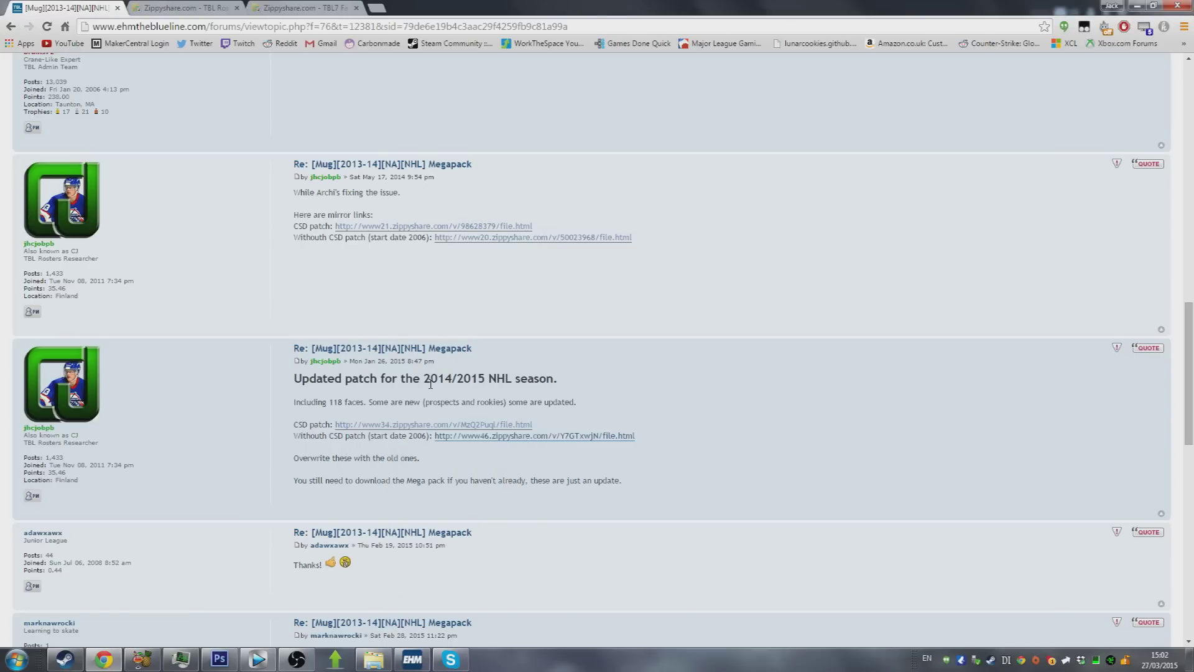
- Review and close both Zippyshare pages, then select the two archives in Downloads
click(198, 7)
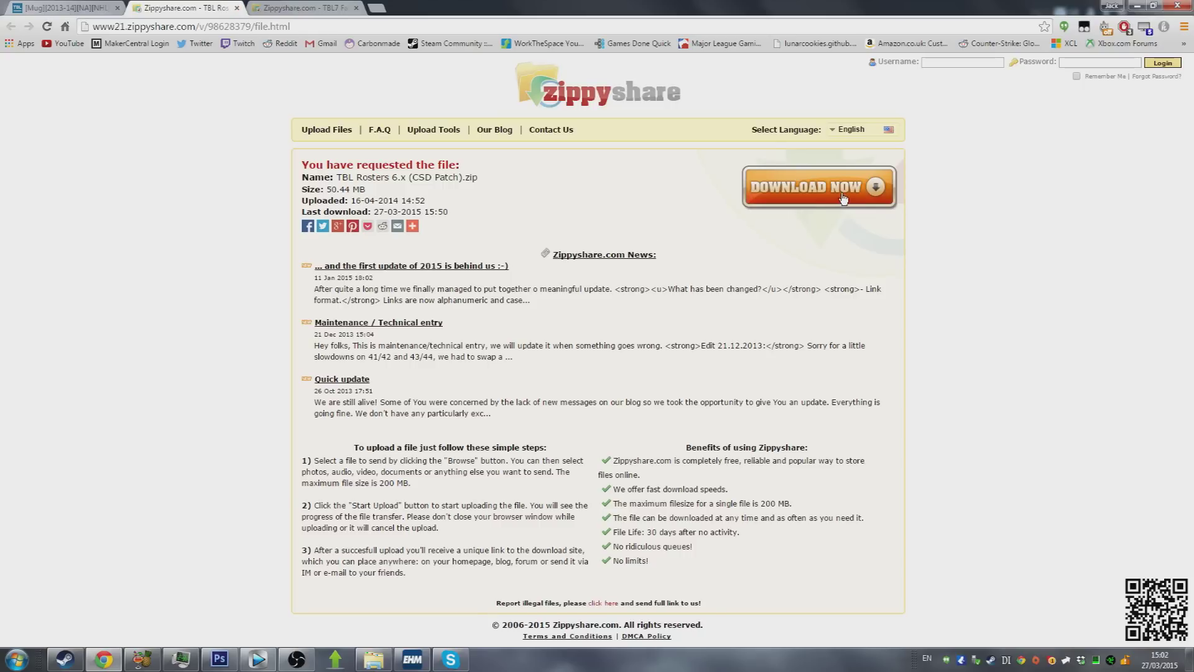
click(352, 6)
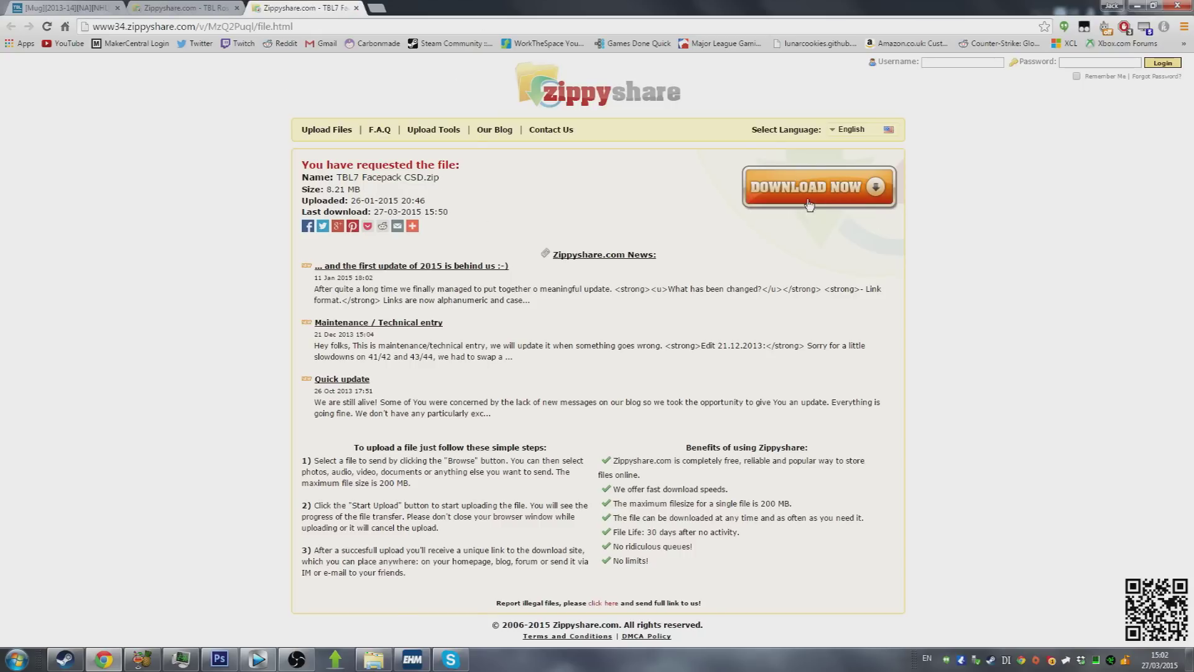
click(186, 7)
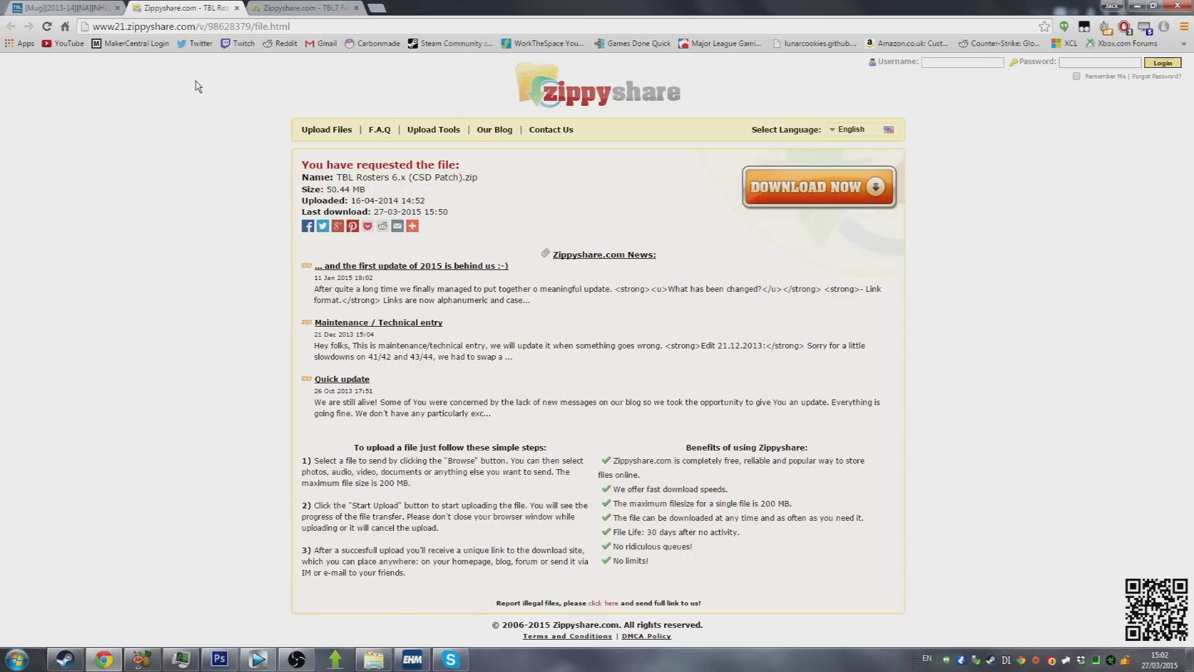
click(238, 8)
click(238, 8)
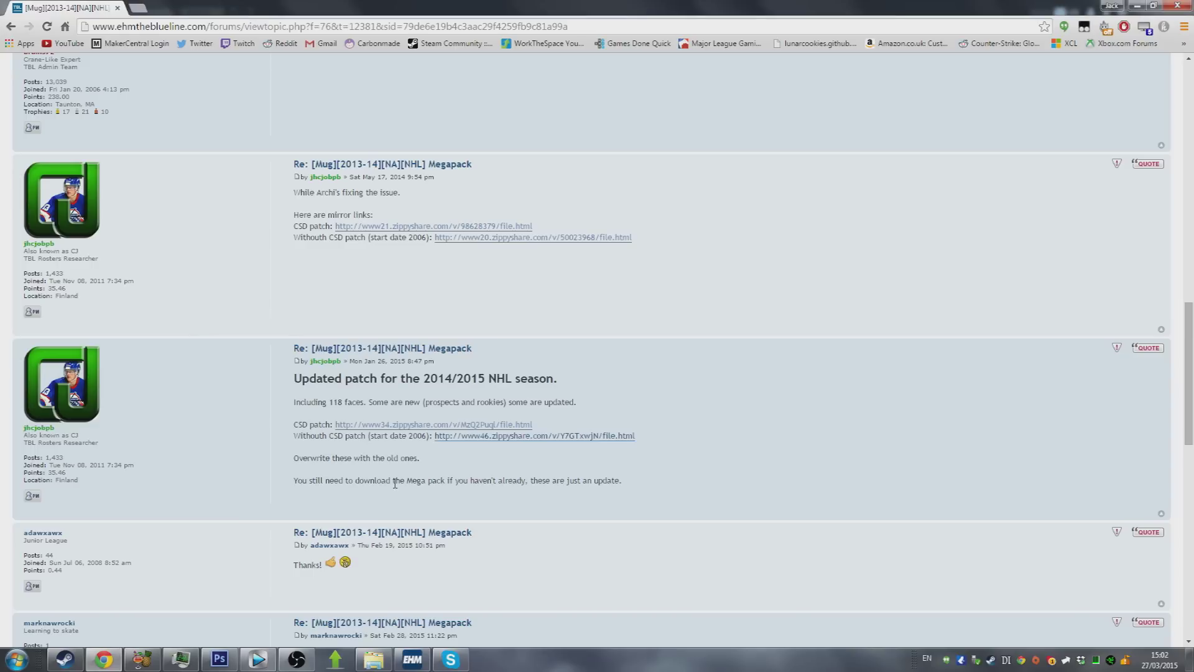
click(373, 658)
click(722, 327)
drag(722, 327, 750, 284)
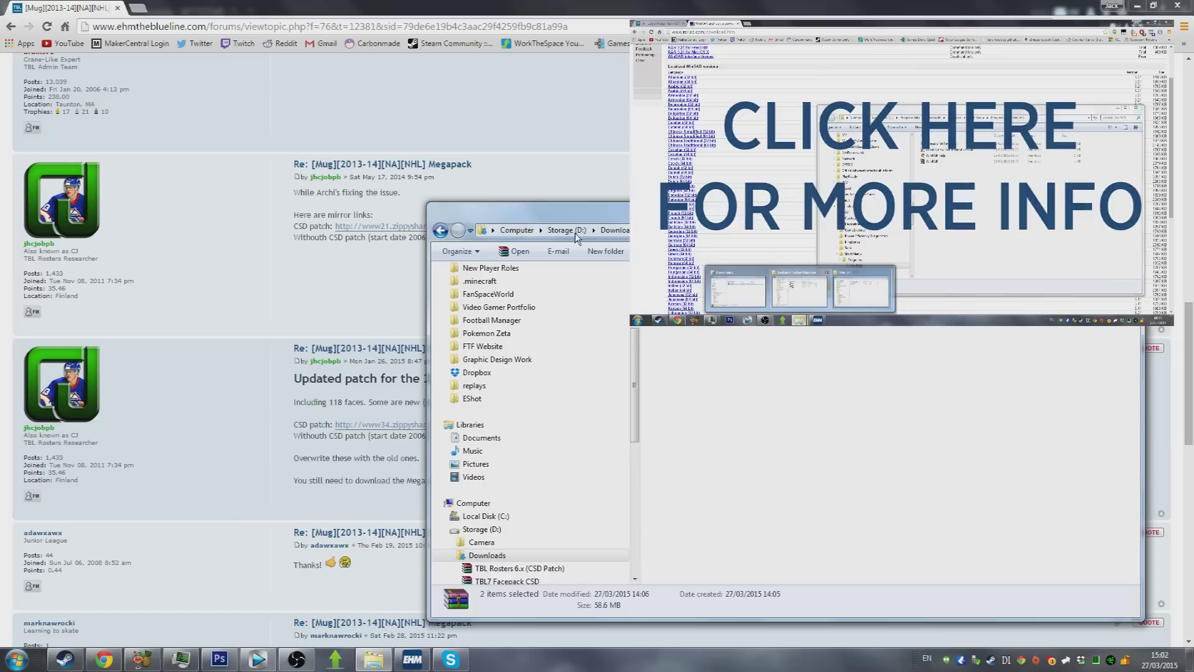
- Extract TBL7 Facepack CSD and TBL Rosters 6.x (CSD Patch) each into its own folder with WinRAR
click(744, 328)
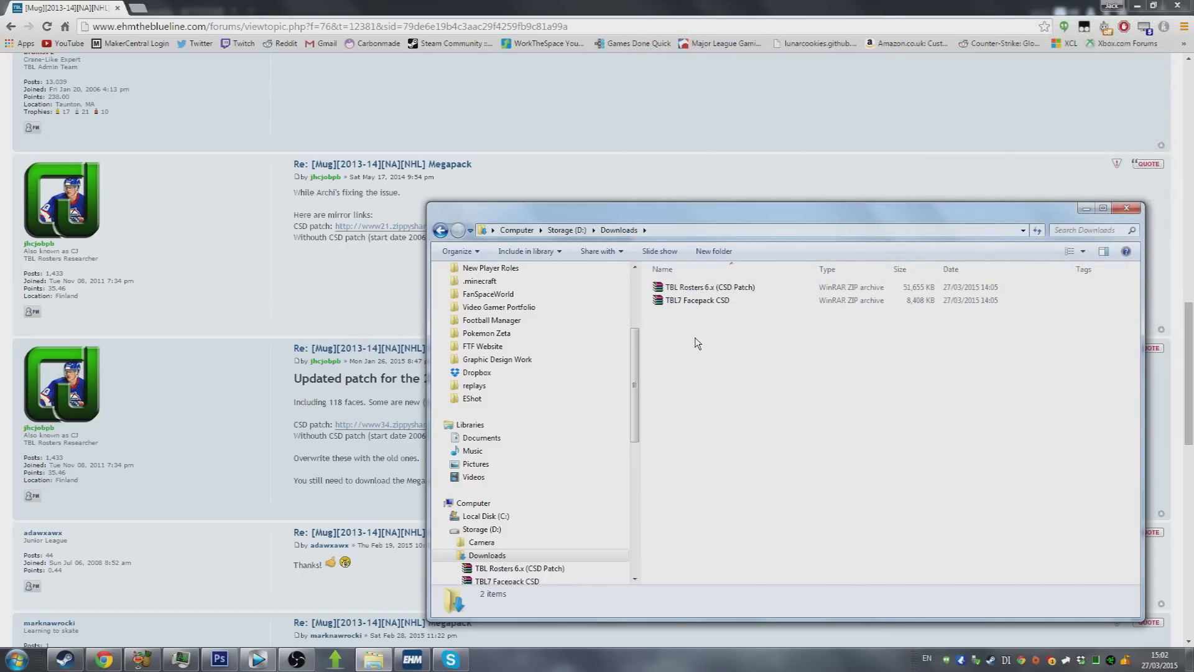
right_click(697, 305)
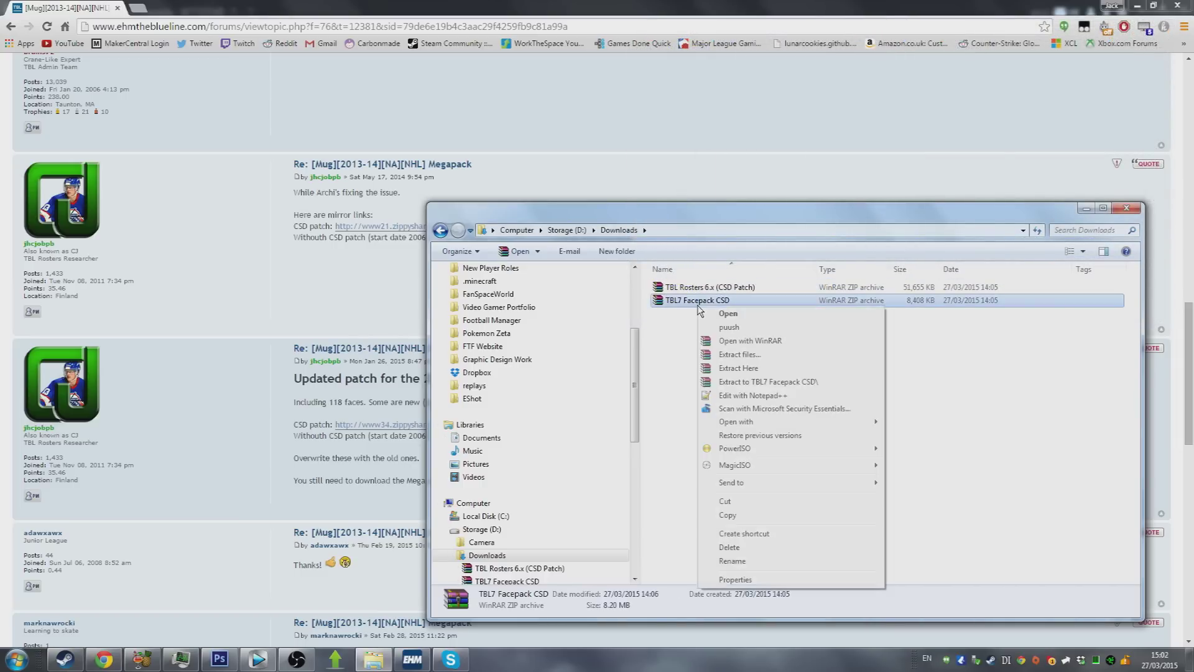
click(769, 382)
right_click(717, 295)
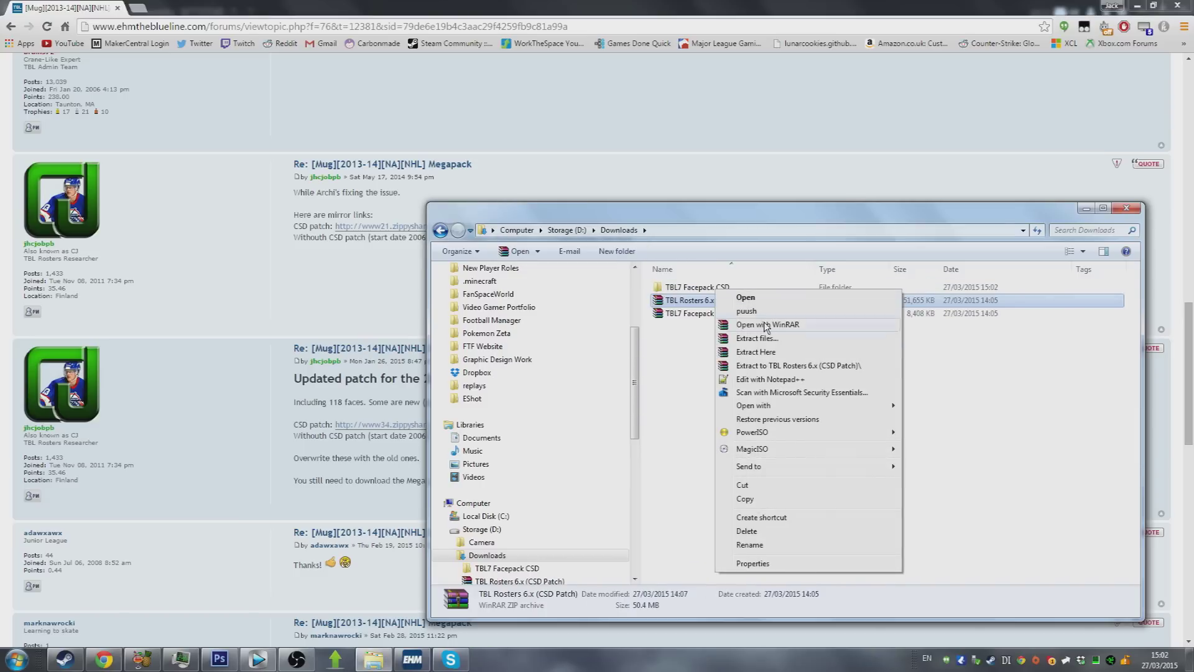
click(786, 367)
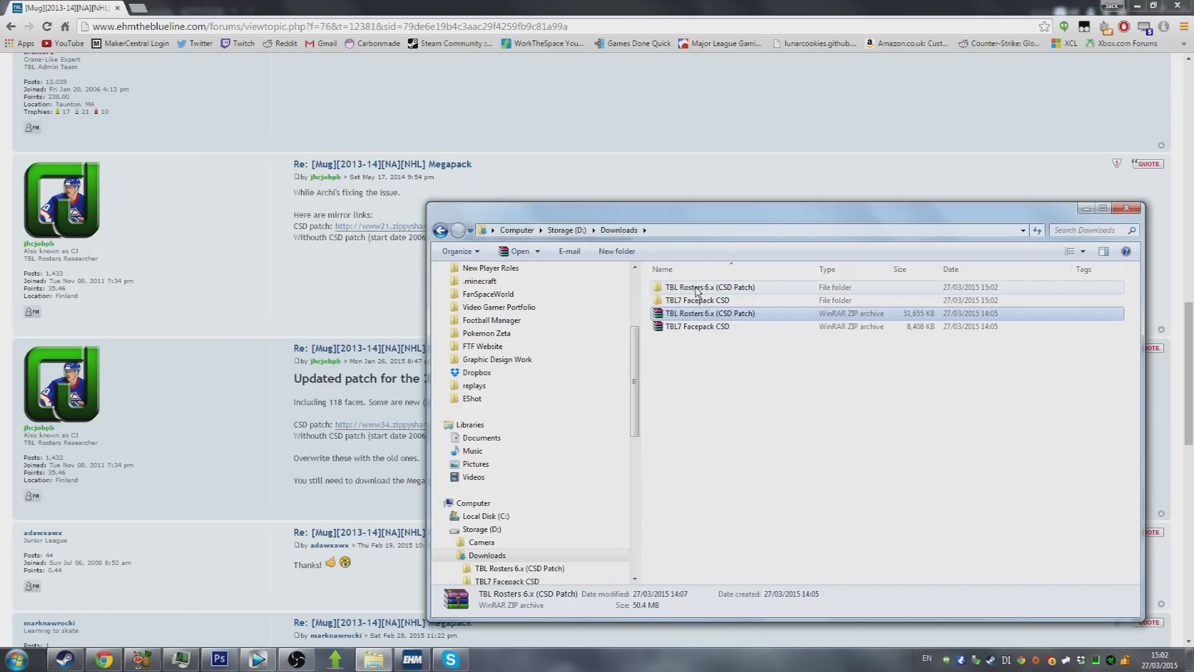
- Browse the 889 faces inside TBL Rosters 6.x (CSD Patch), then return to Downloads
click(699, 290)
double_click(695, 290)
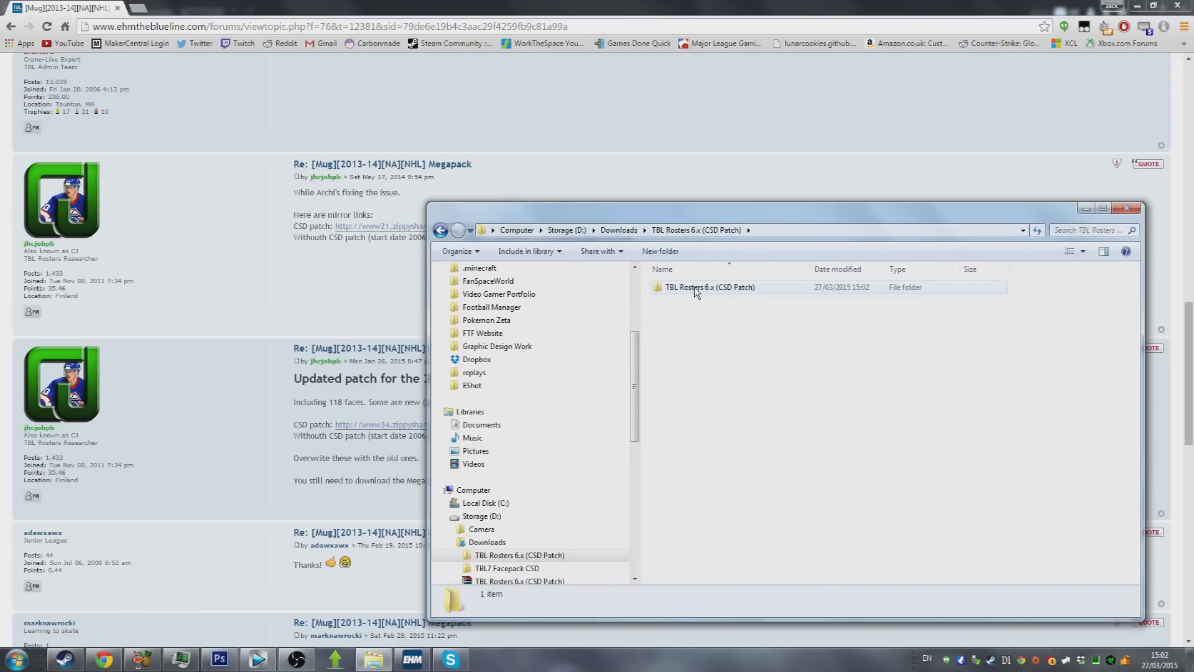
double_click(695, 288)
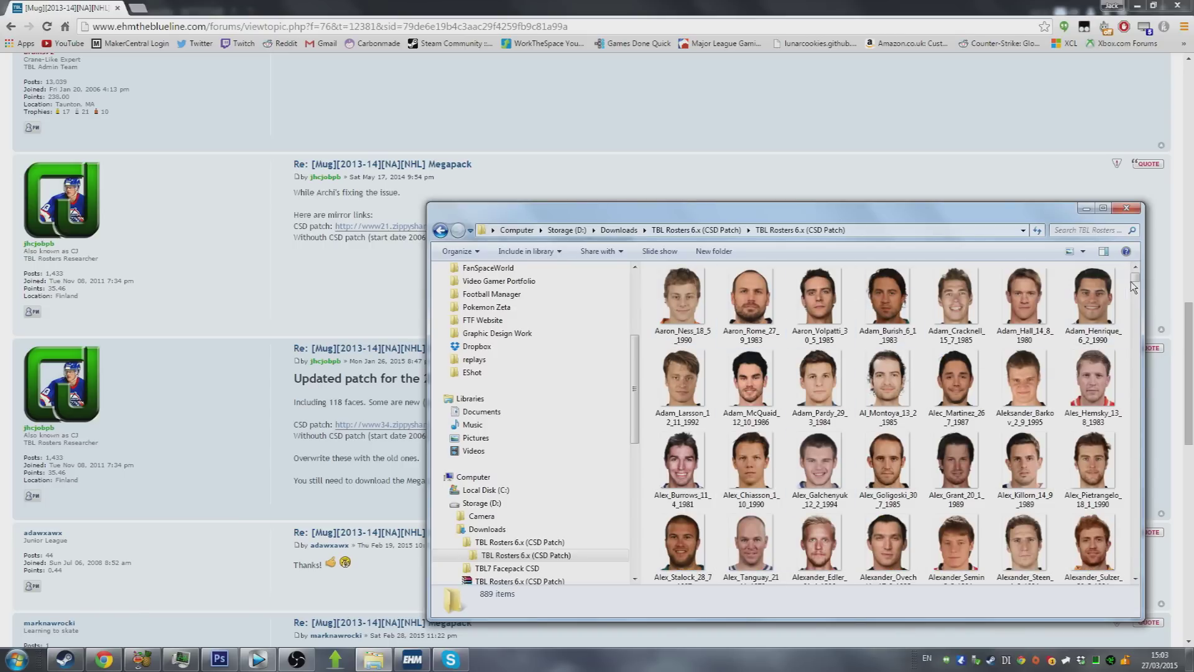
mouse_move(1139, 278)
mouse_down()
mouse_move(1133, 368)
mouse_move(1135, 278)
mouse_up()
click(440, 230)
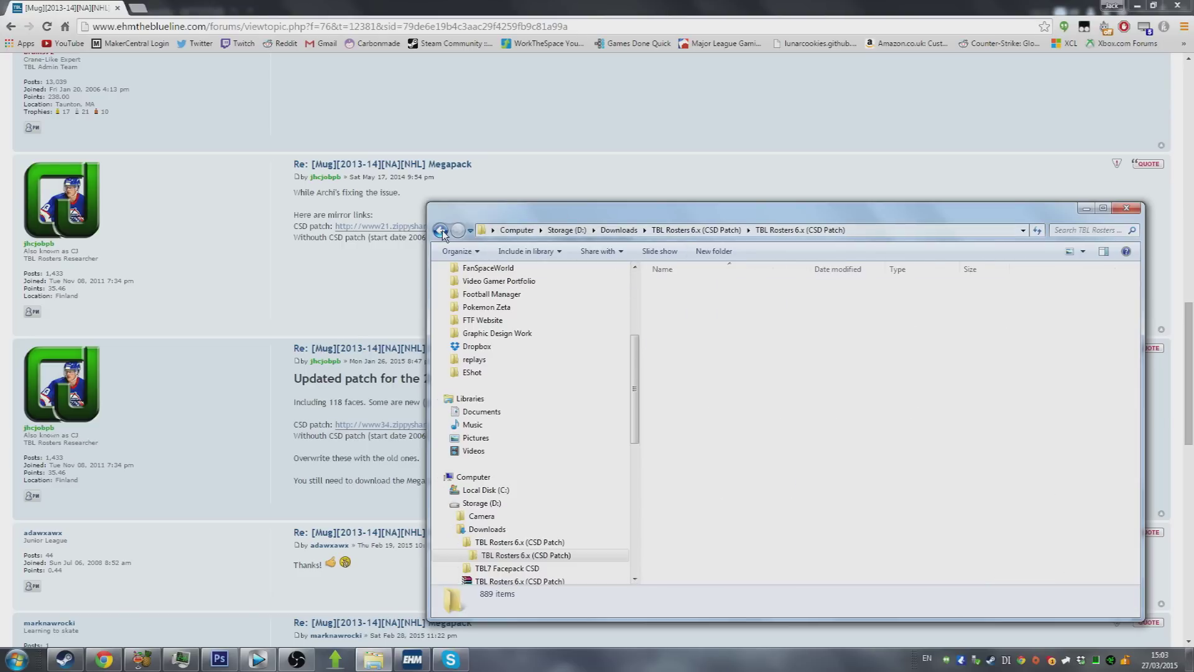
click(440, 230)
- Open the inner TBL7 Facepack CSD folder and select all 118 face pictures
click(722, 302)
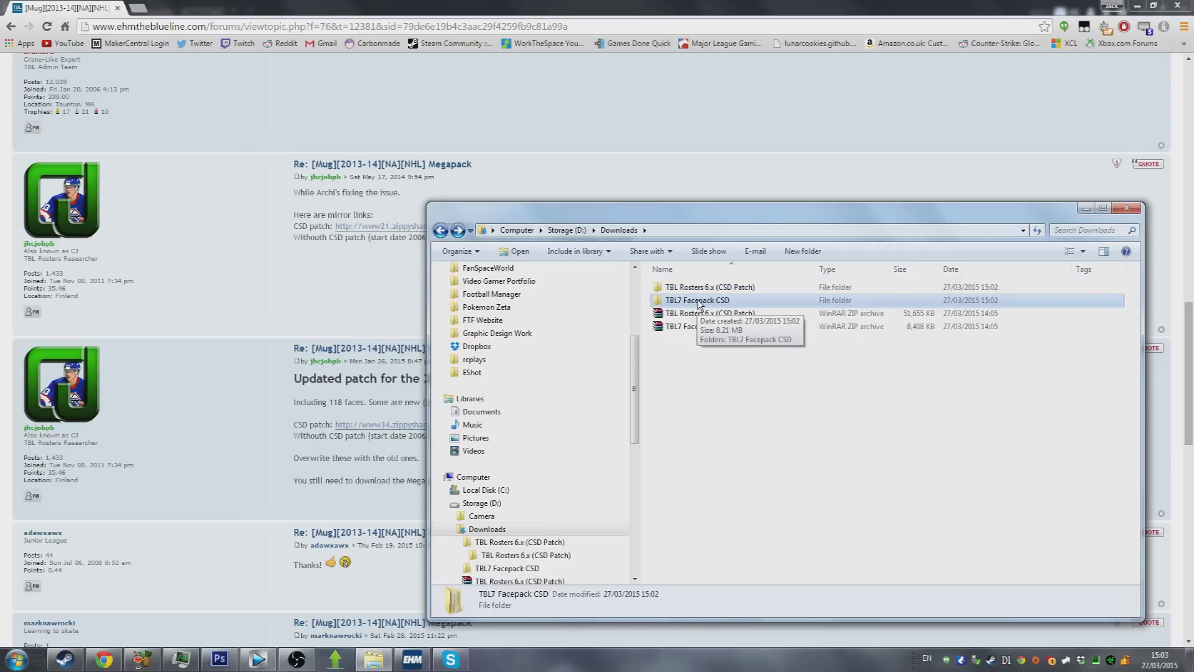
double_click(699, 303)
double_click(706, 289)
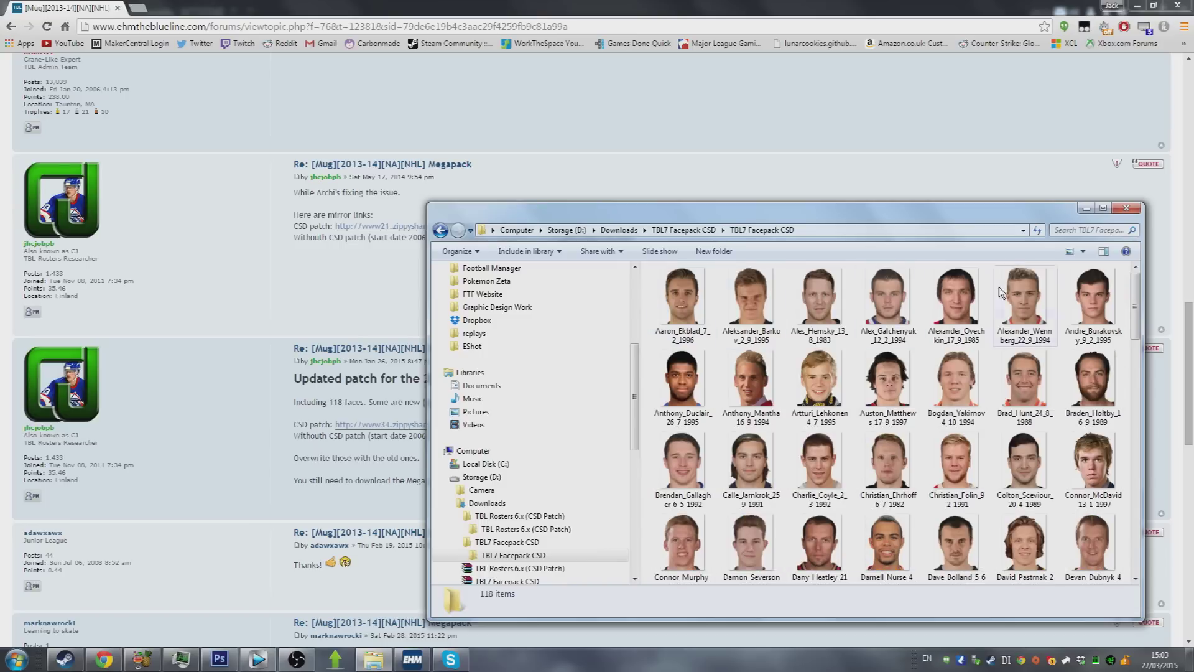
mouse_move(1134, 308)
mouse_down()
mouse_move(1133, 539)
mouse_move(1133, 286)
mouse_up()
click(1051, 535)
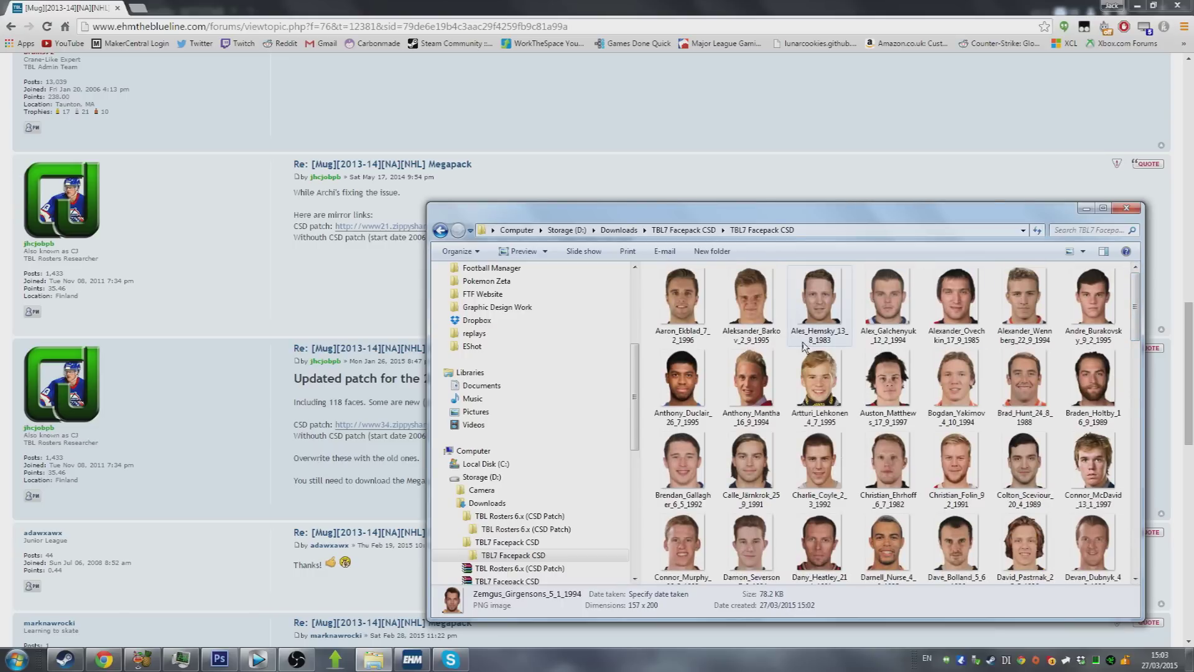
key(ctrl+a)
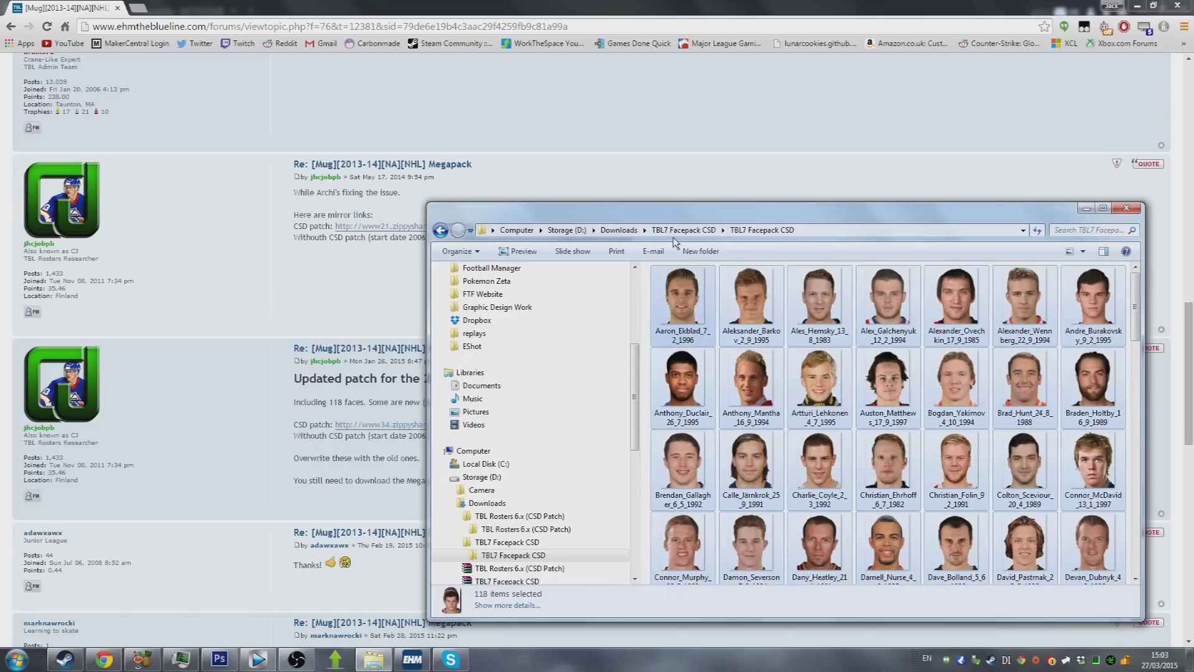
- Copy the 118 selected faces and return to the Downloads folder
right_click(692, 310)
click(723, 551)
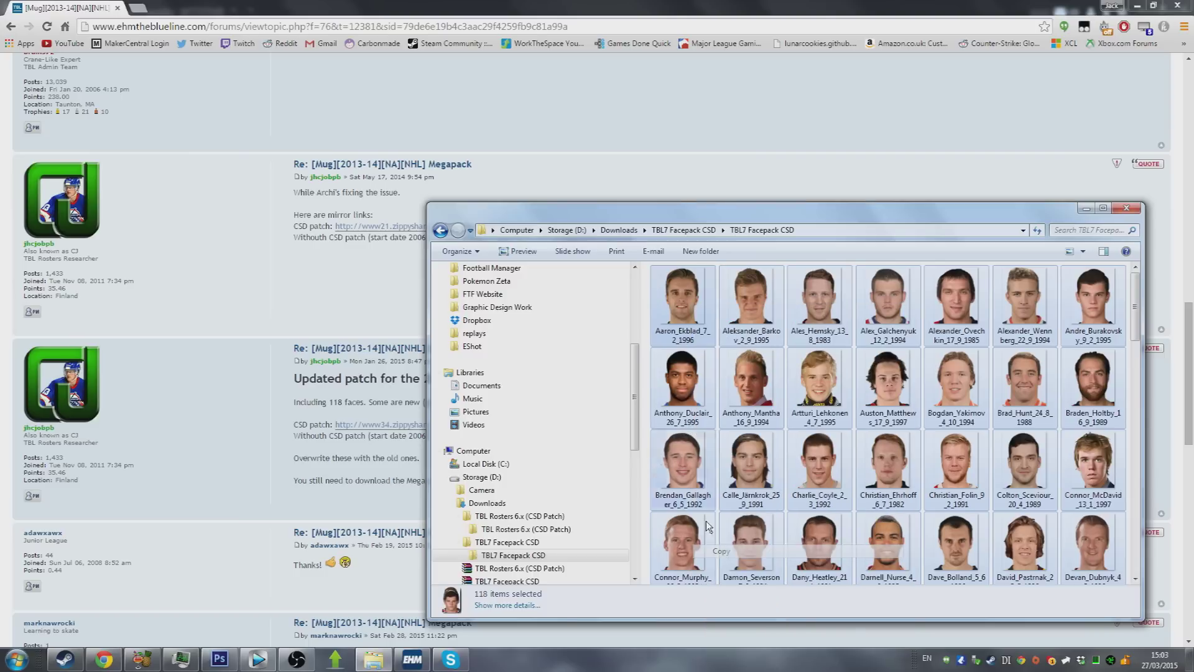
click(440, 230)
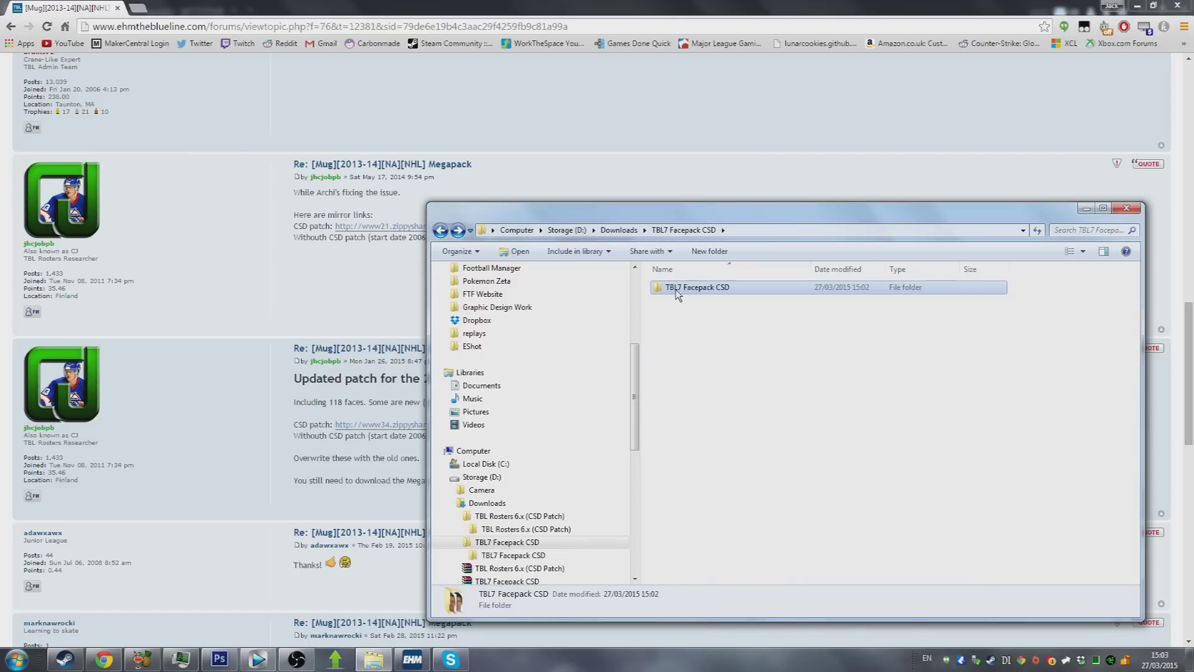
click(440, 230)
- Paste the faces into the inner TBL Rosters 6.x (CSD Patch) folder, replacing older duplicates
click(711, 288)
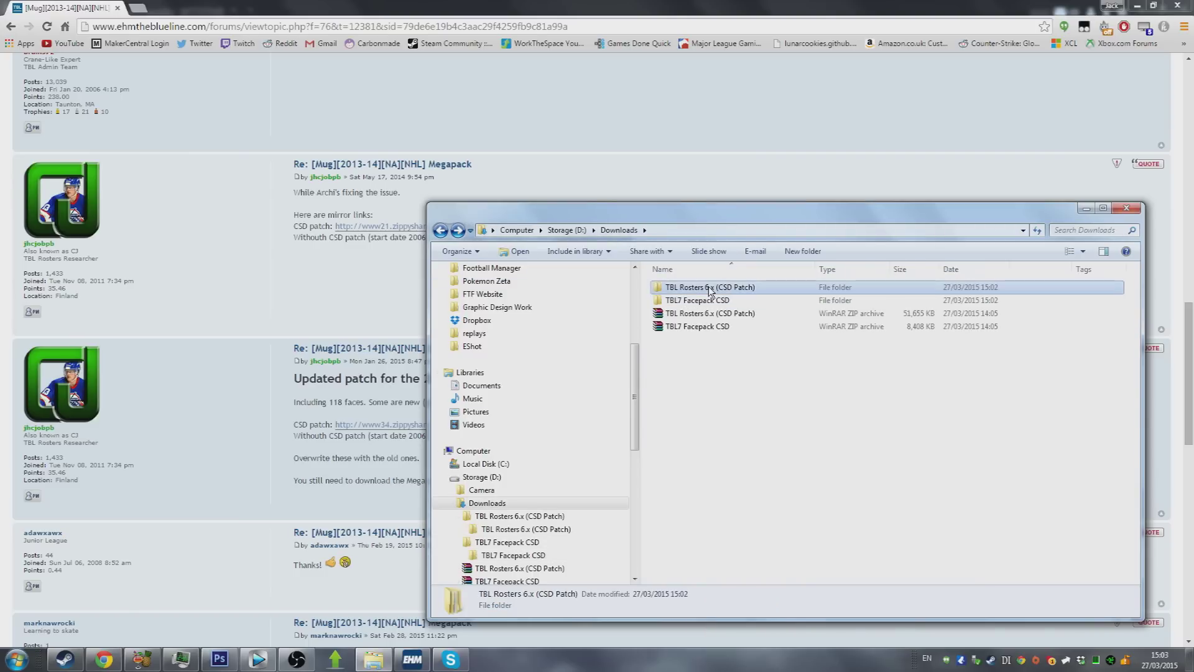
double_click(711, 288)
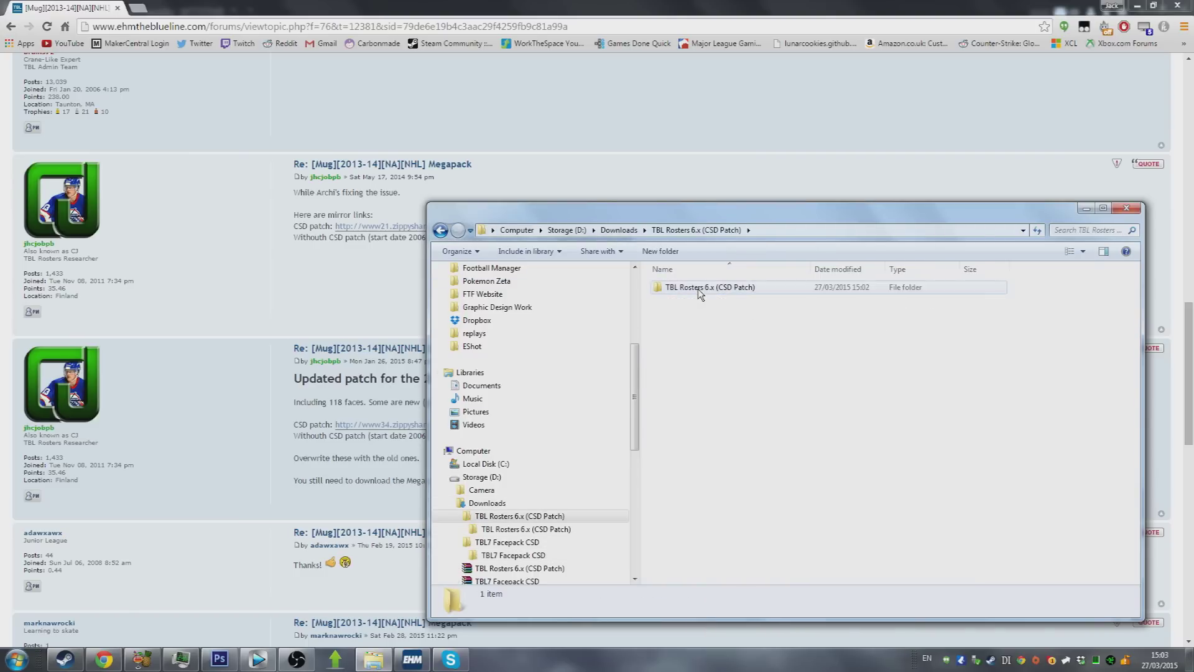
double_click(698, 288)
click(764, 335)
right_click(764, 335)
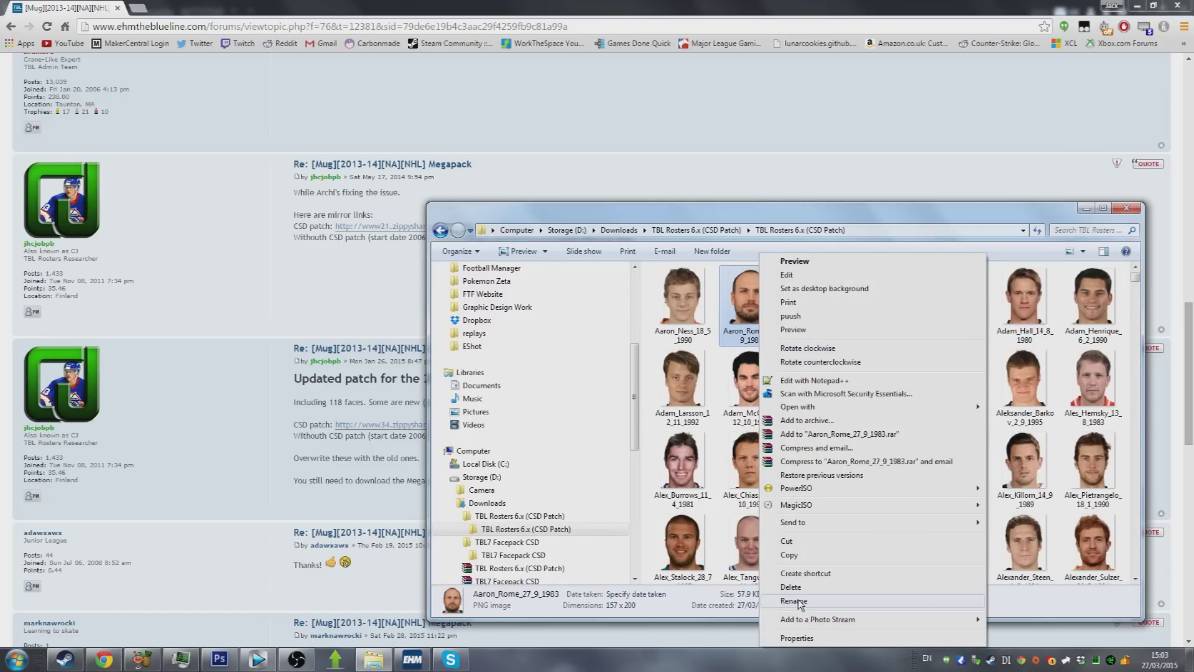
click(713, 411)
key(ctrl+v)
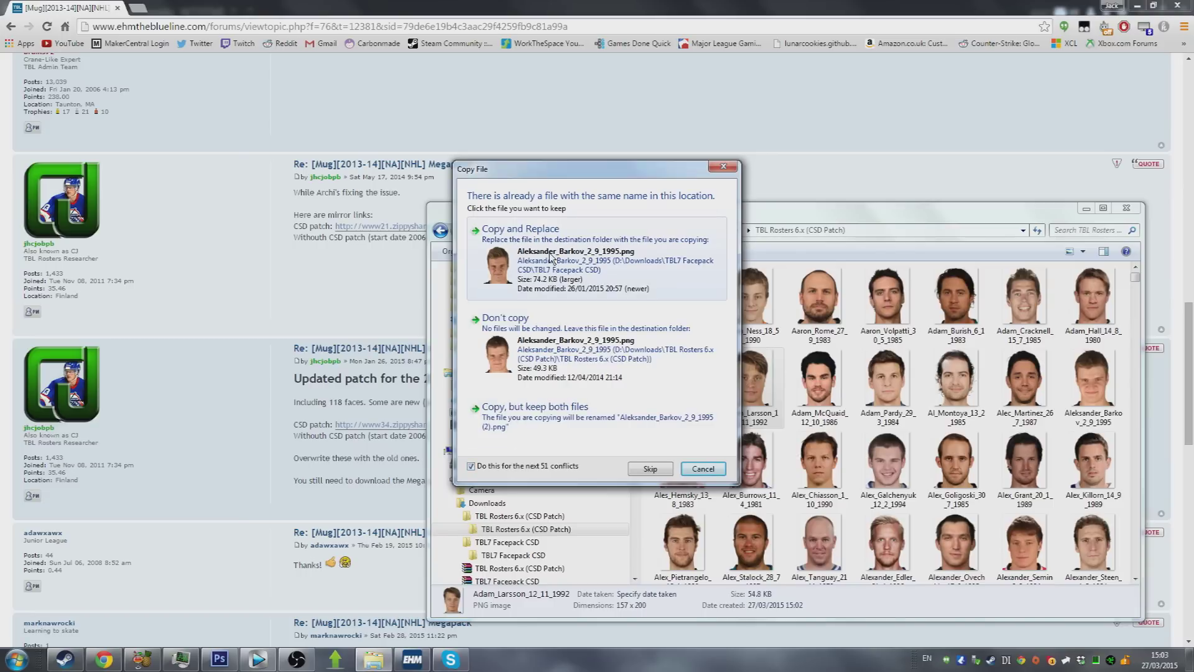
click(549, 255)
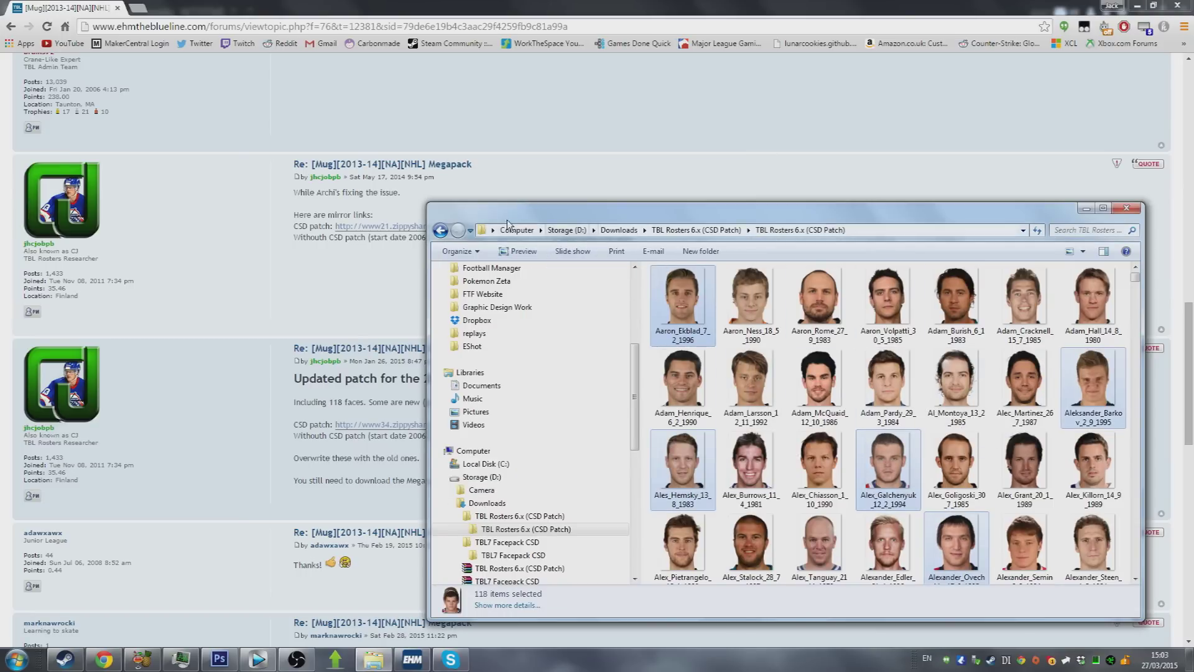
- Check the merged faces, then copy the inner TBL Rosters 6.x (CSD Patch) folder
click(440, 231)
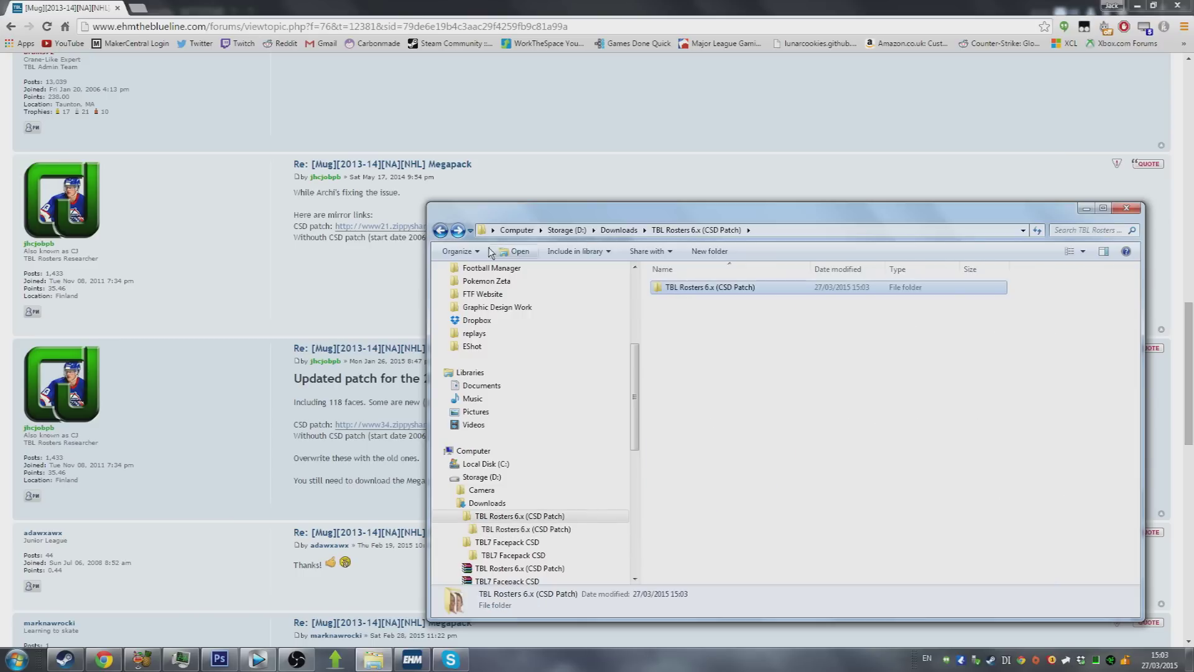
double_click(696, 289)
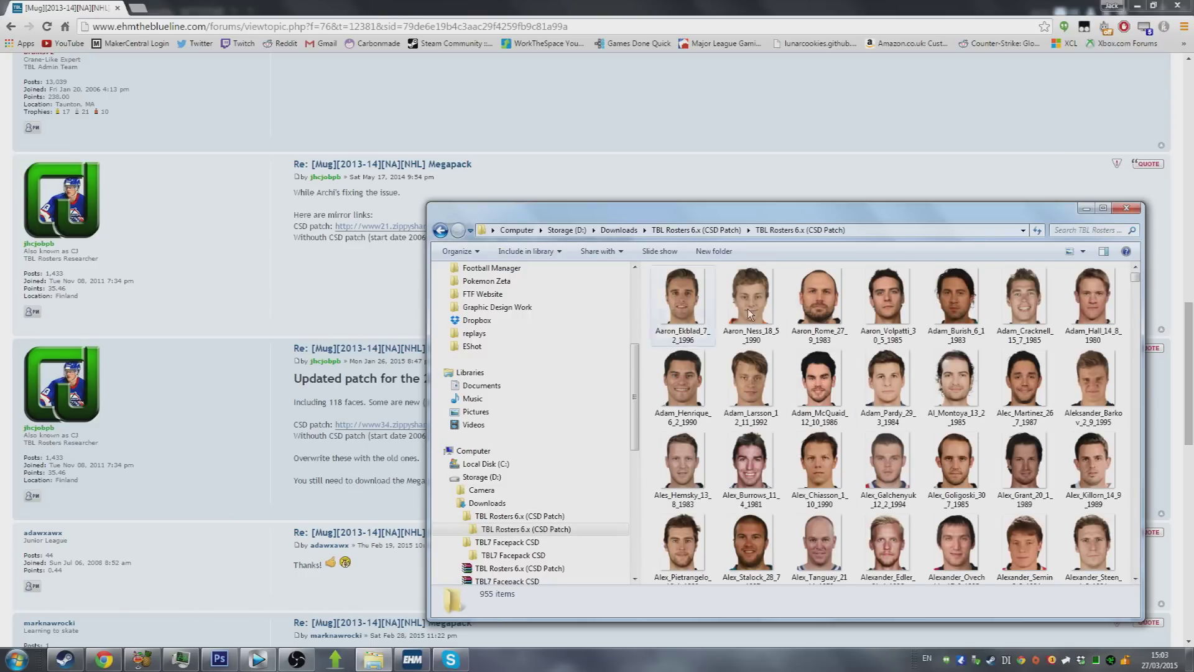
click(441, 230)
right_click(694, 287)
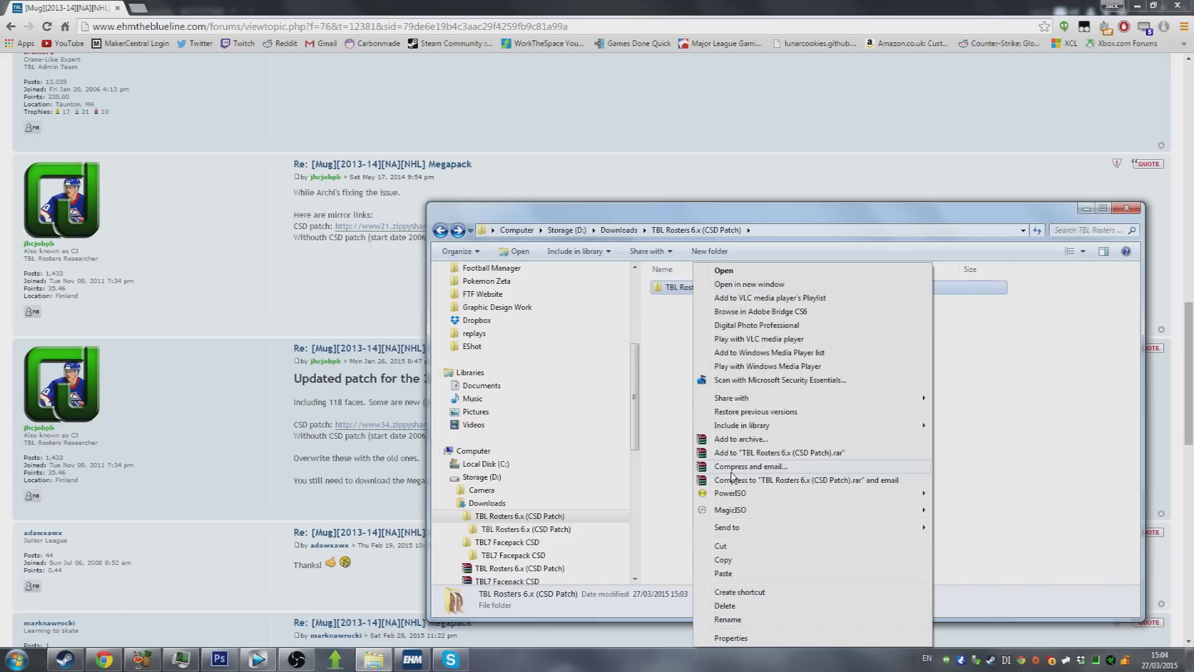
click(723, 559)
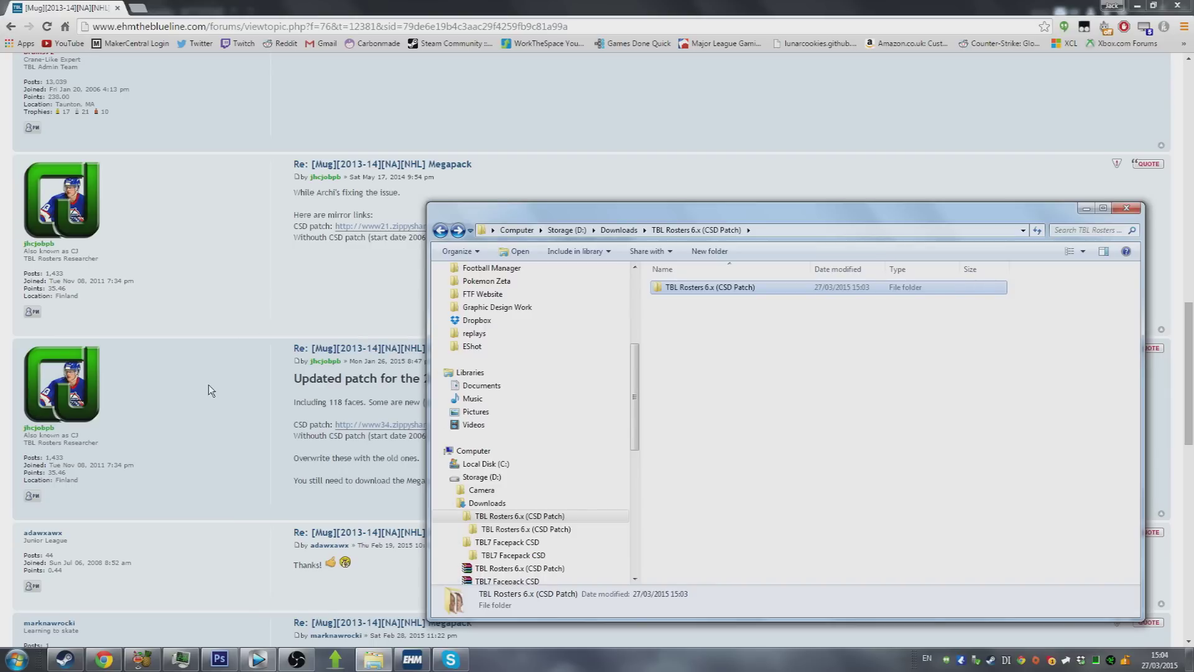
click(65, 659)
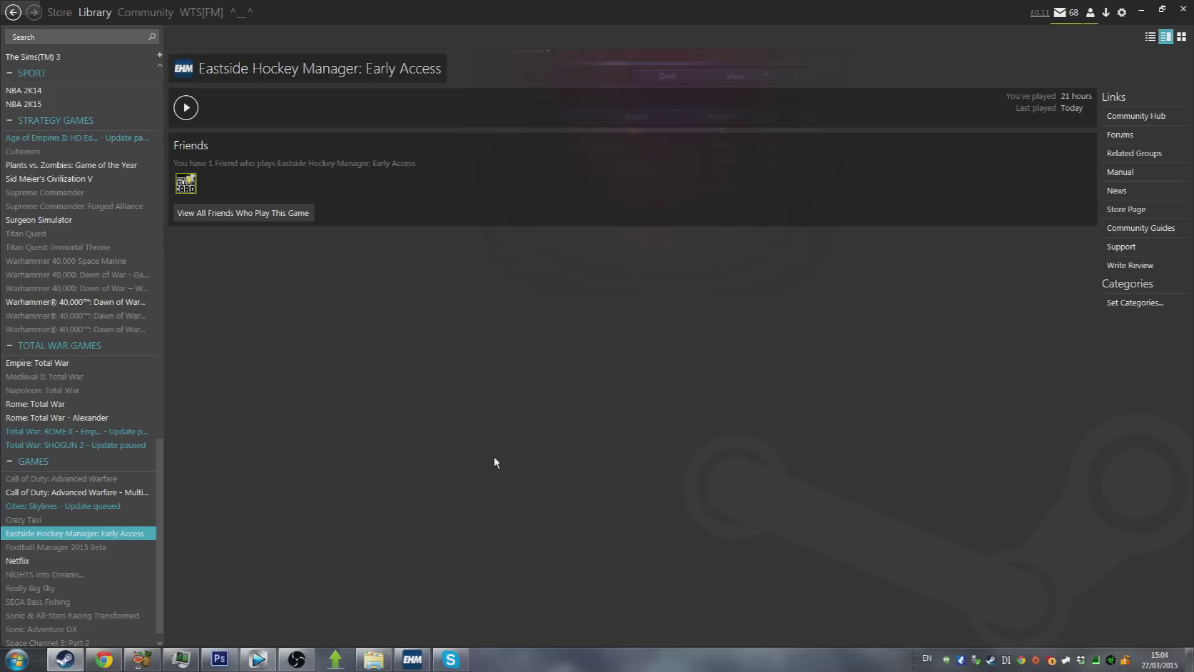
- Open Eastside Hockey Manager's install folder via Steam Properties > Local files > Browse local files
mouse_move(95, 13)
right_click(86, 538)
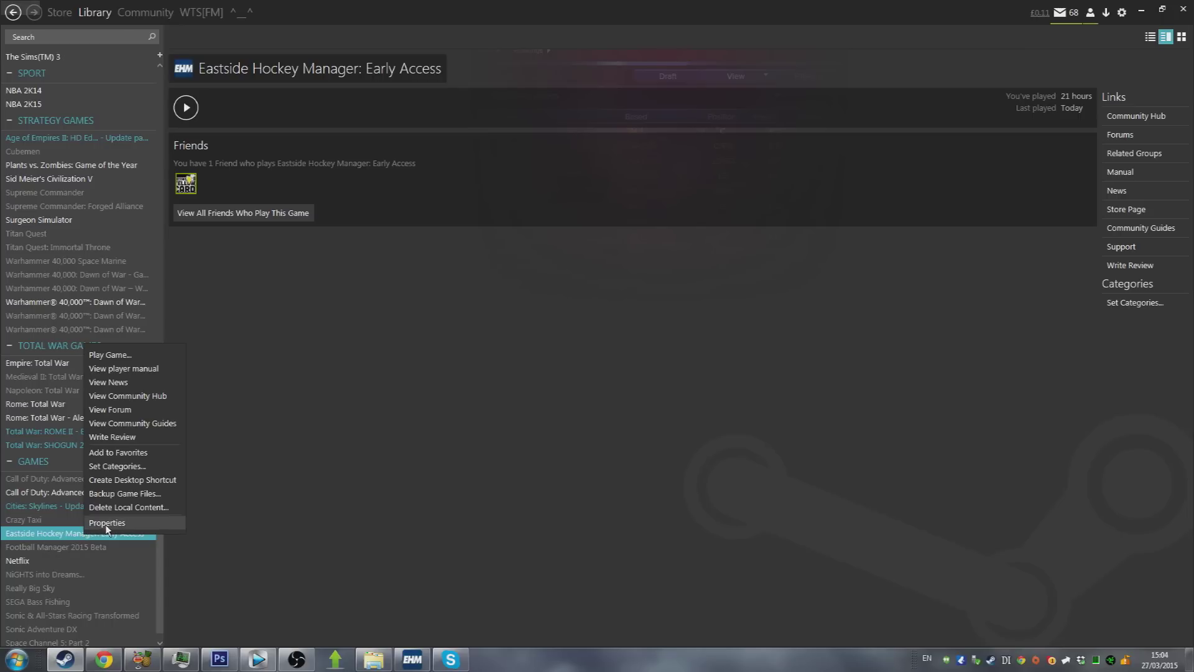
click(111, 523)
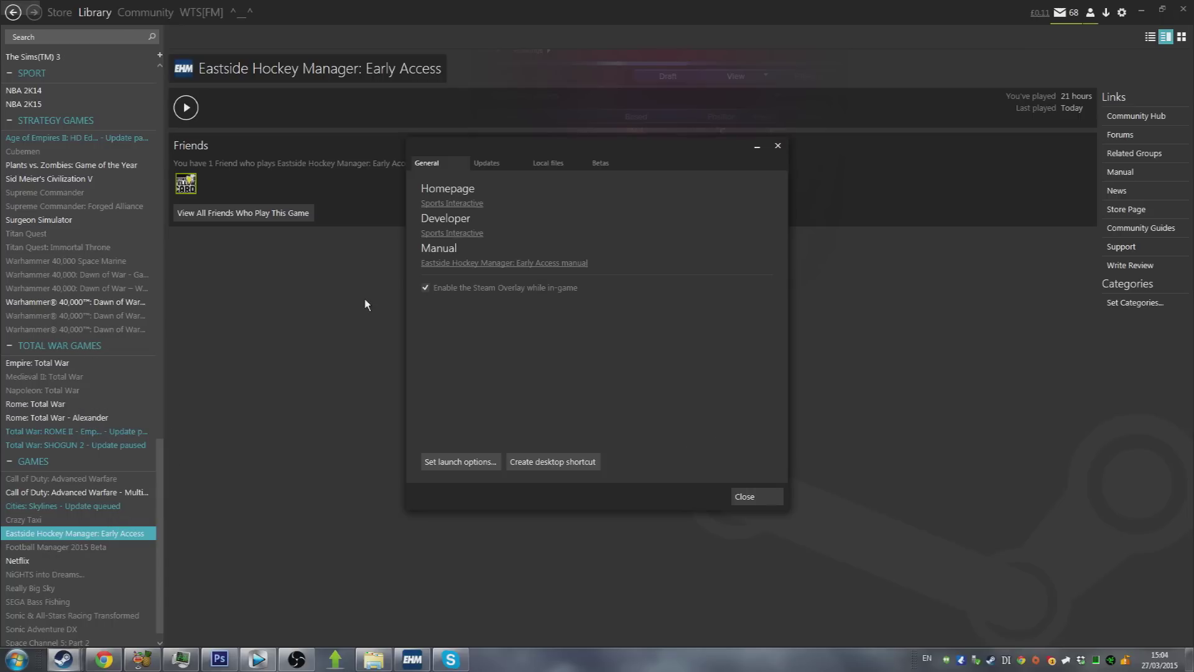
click(544, 162)
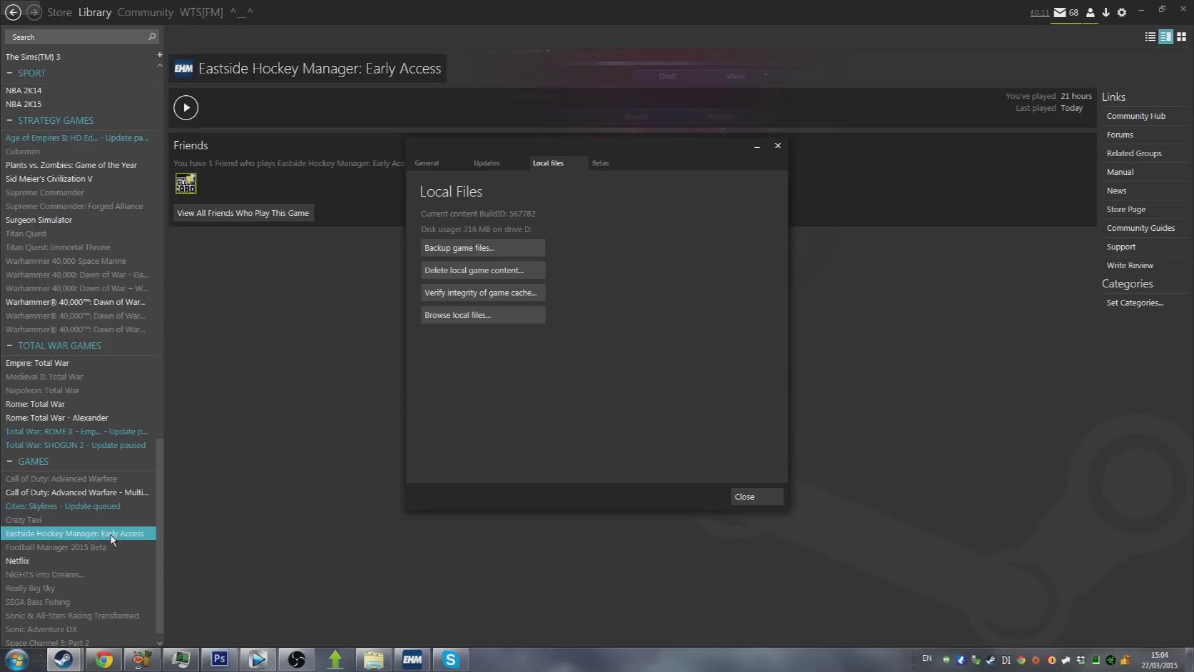
click(482, 314)
drag(677, 110, 621, 124)
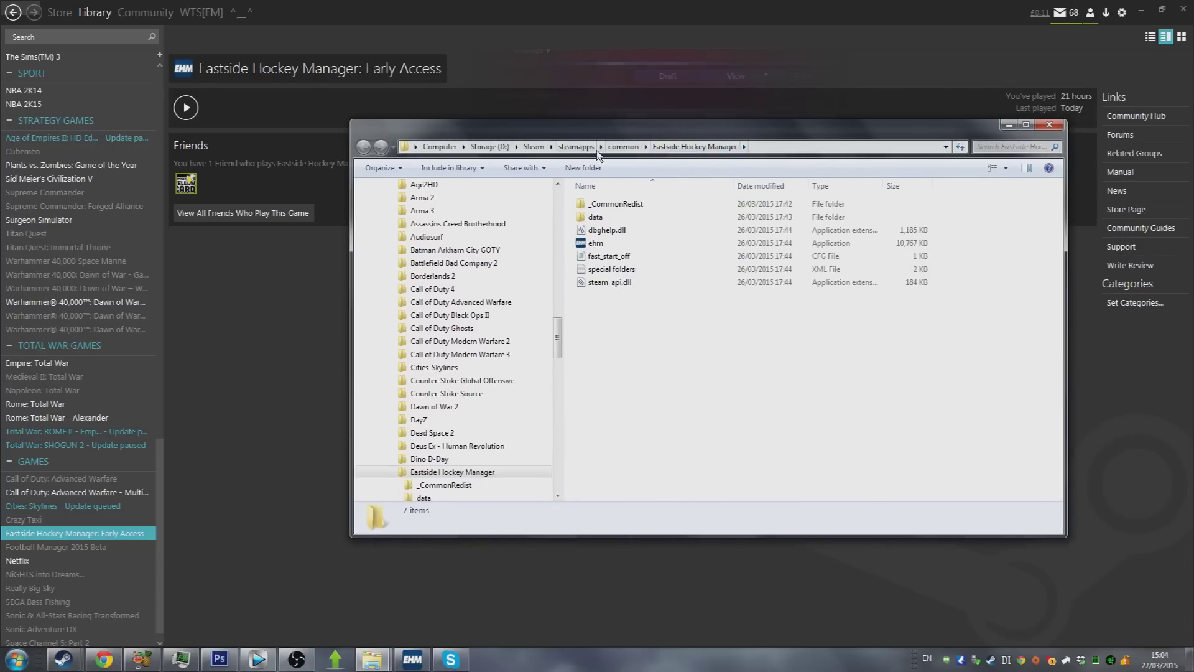
- Paste the TBL Rosters 6.x (CSD Patch) folder into data\pictures and open it, showing 955 items
double_click(604, 217)
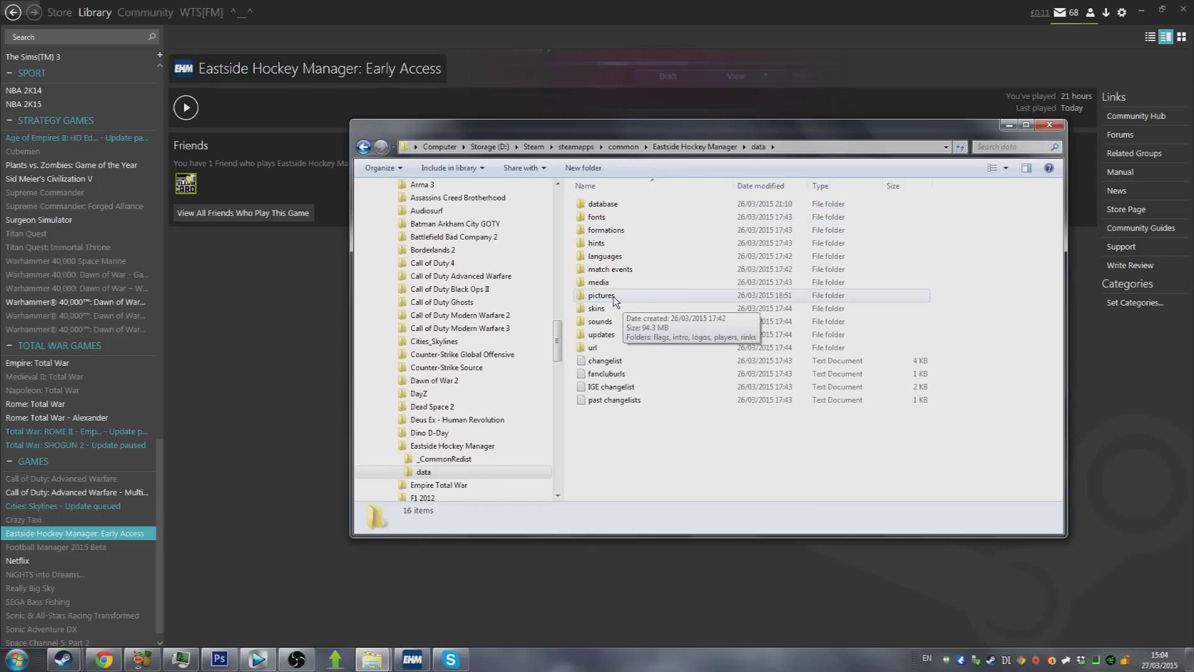
double_click(612, 296)
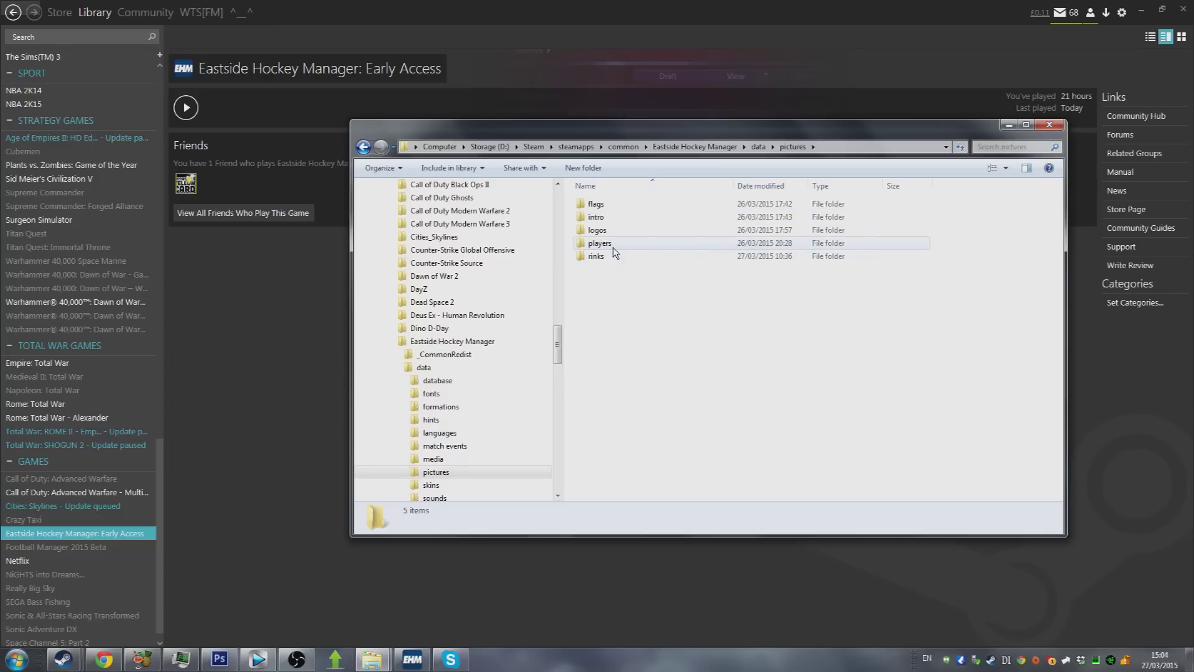
right_click(608, 288)
click(638, 374)
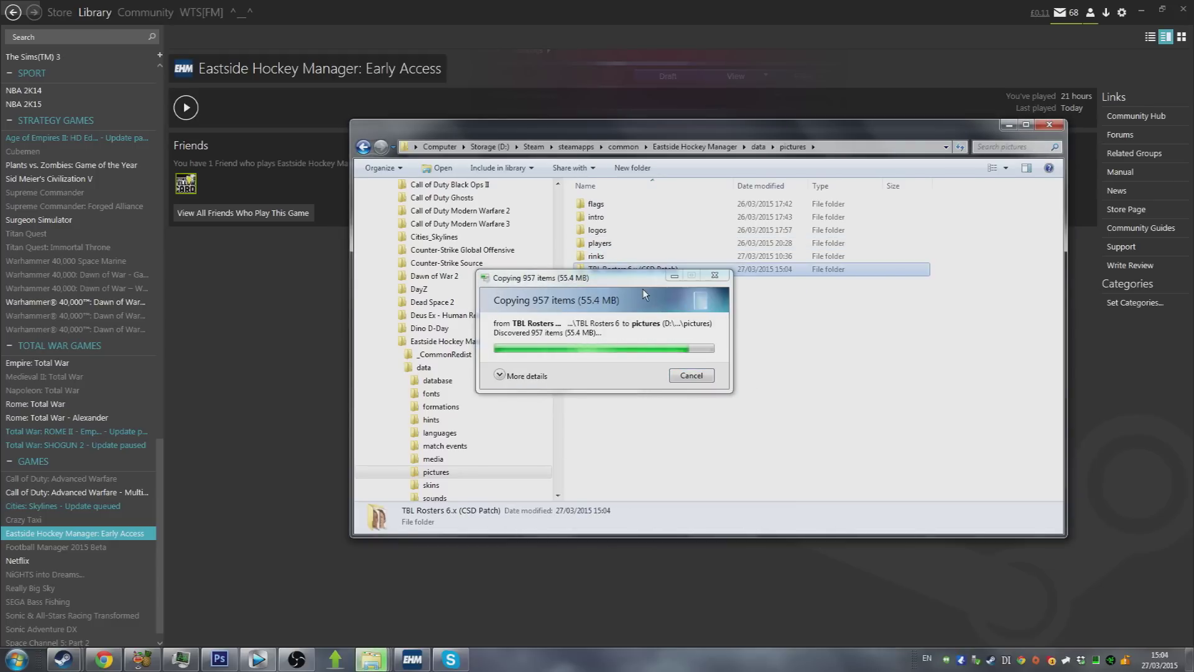
double_click(629, 268)
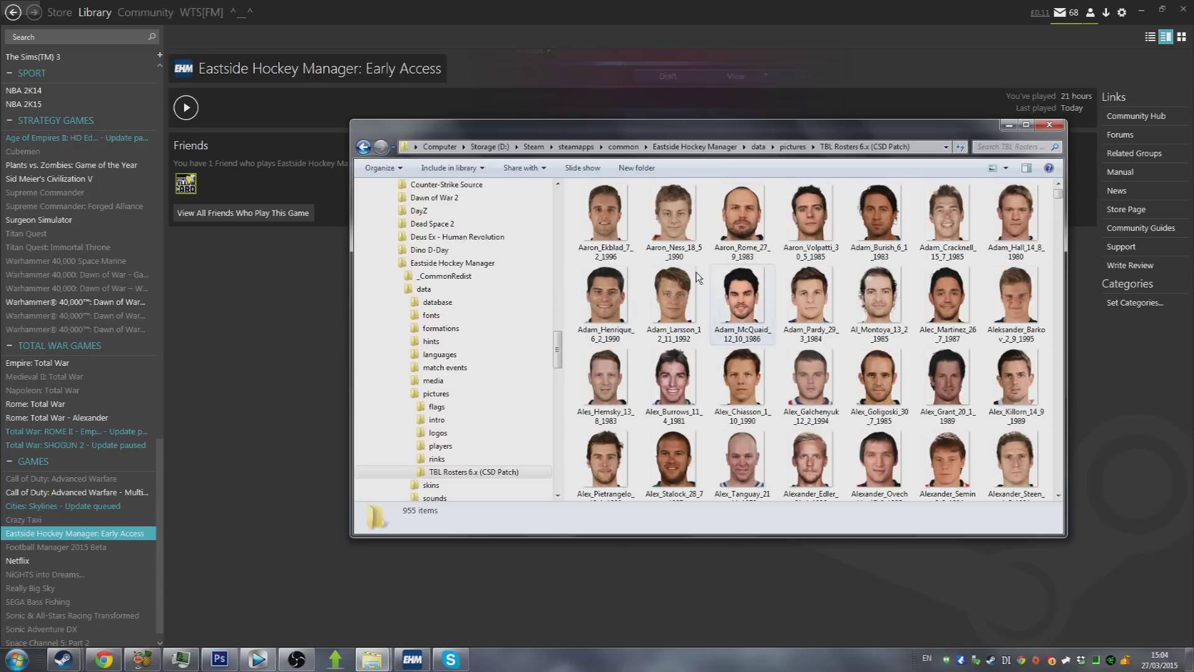
- Delete the pasted TBL Rosters 6.x (CSD Patch) folder from pictures and select the players folder
click(364, 147)
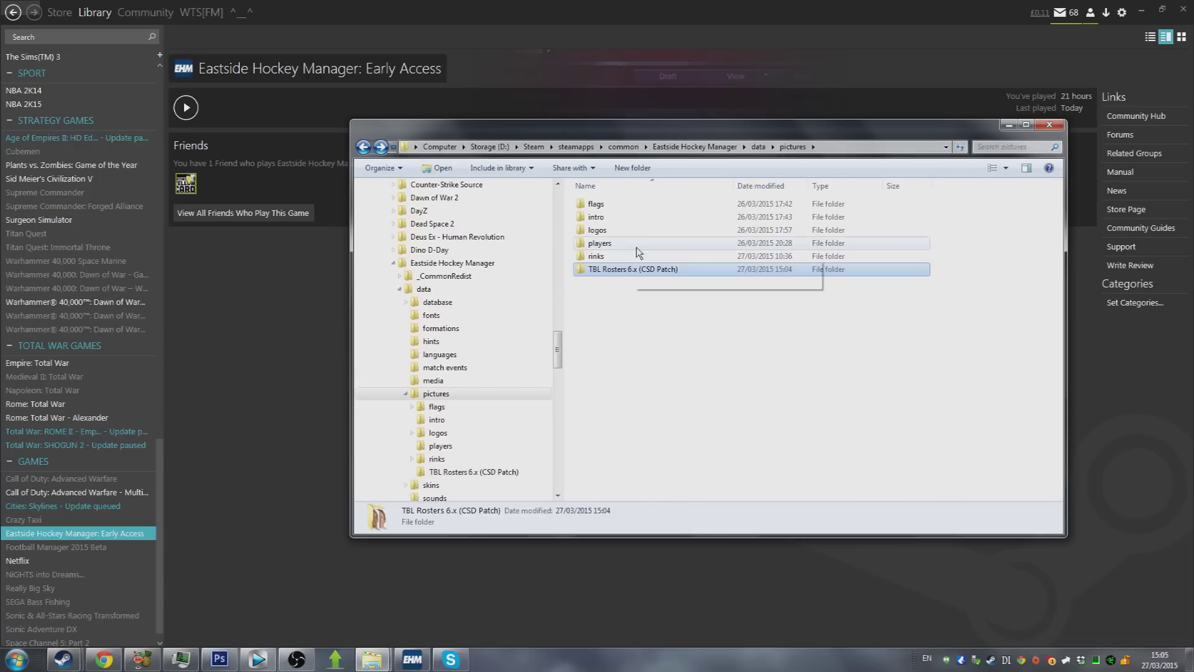
right_click(617, 269)
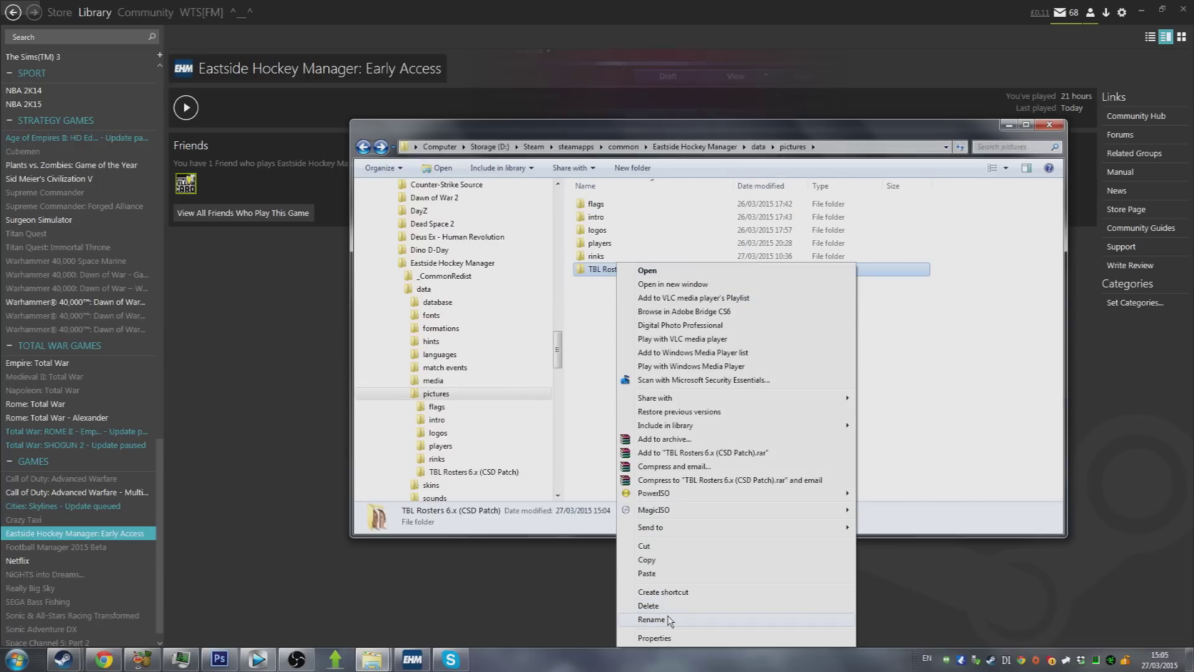
click(652, 618)
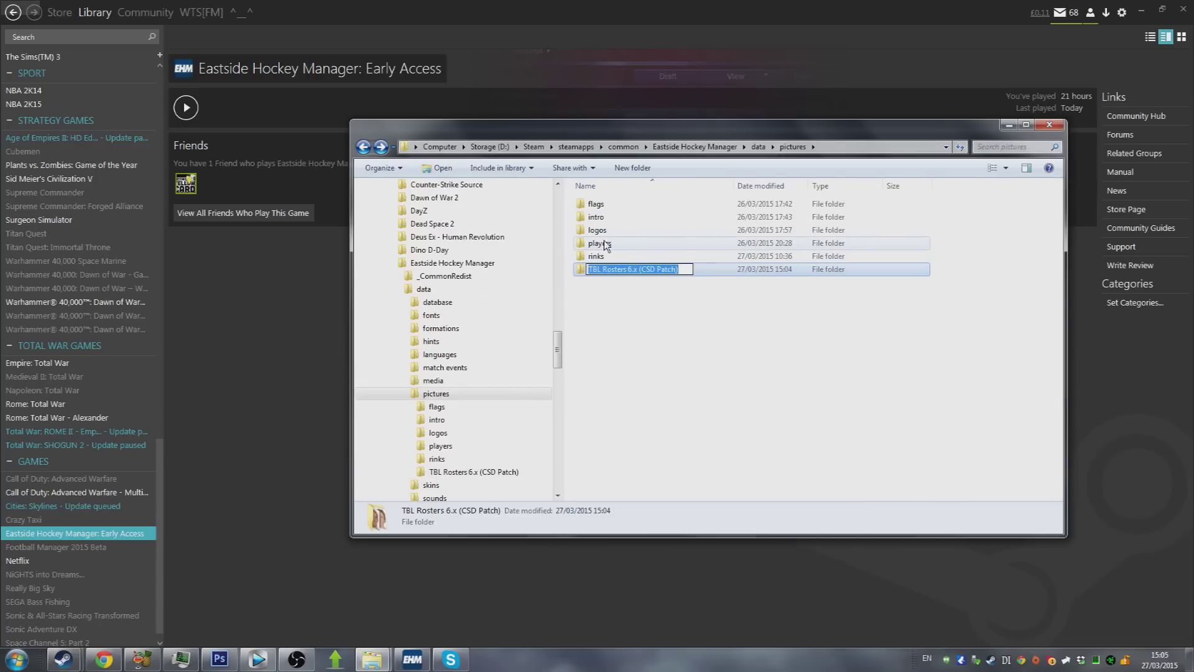
click(646, 293)
right_click(622, 275)
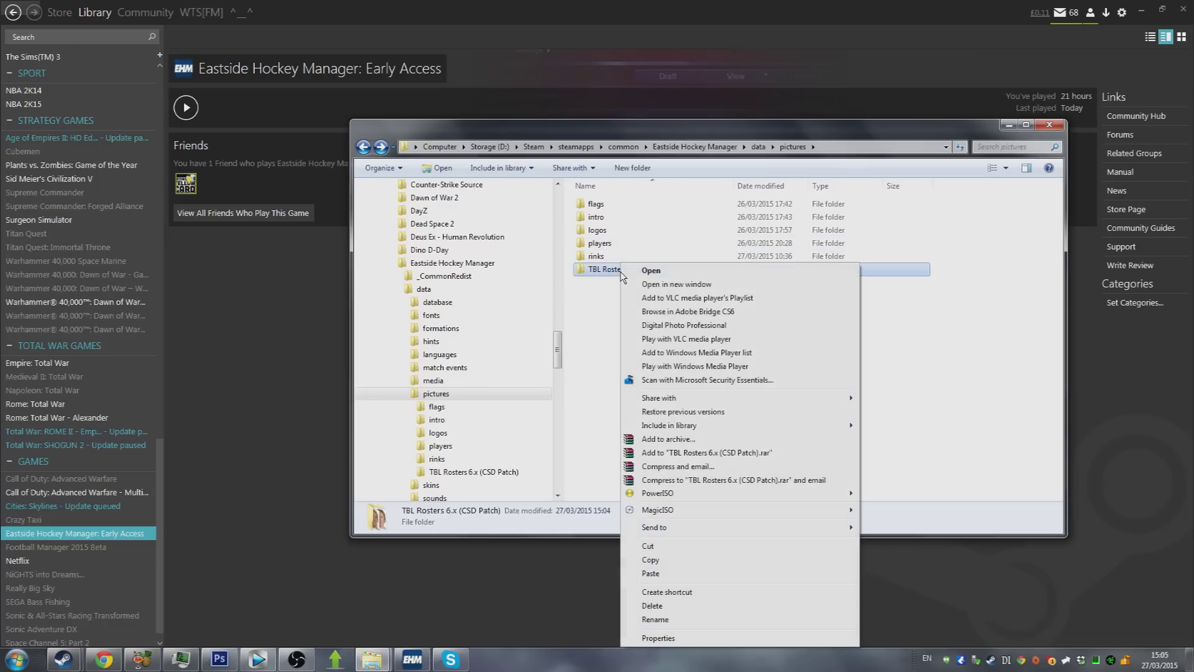
mouse_move(666, 428)
click(714, 606)
click(651, 382)
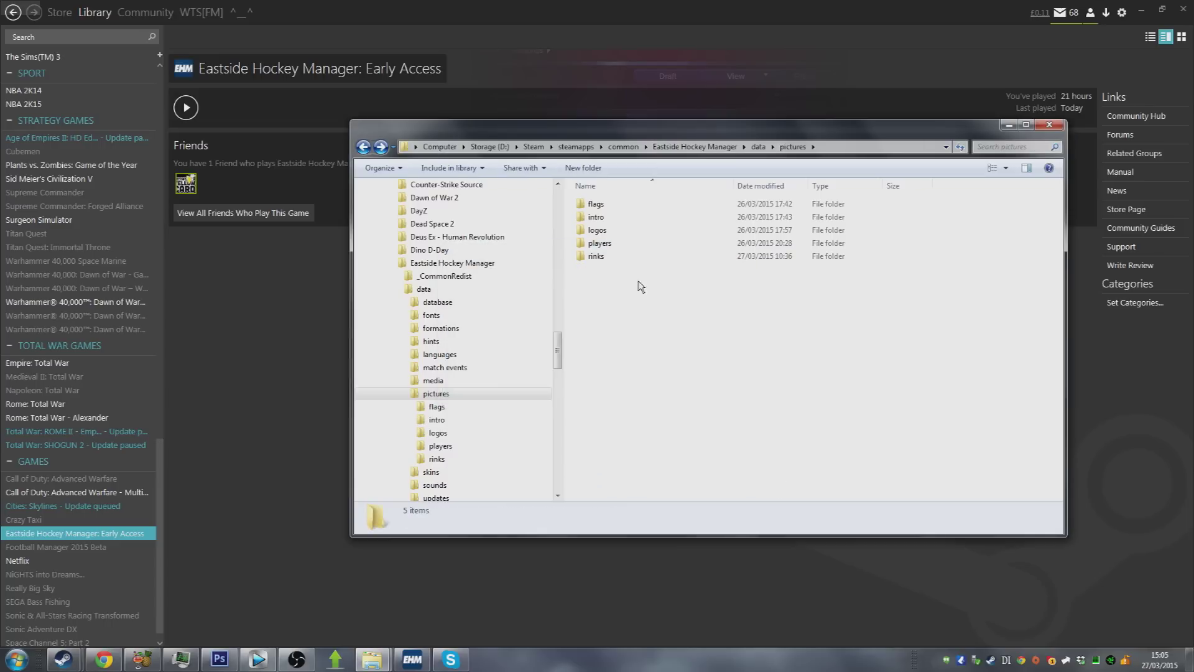
click(607, 247)
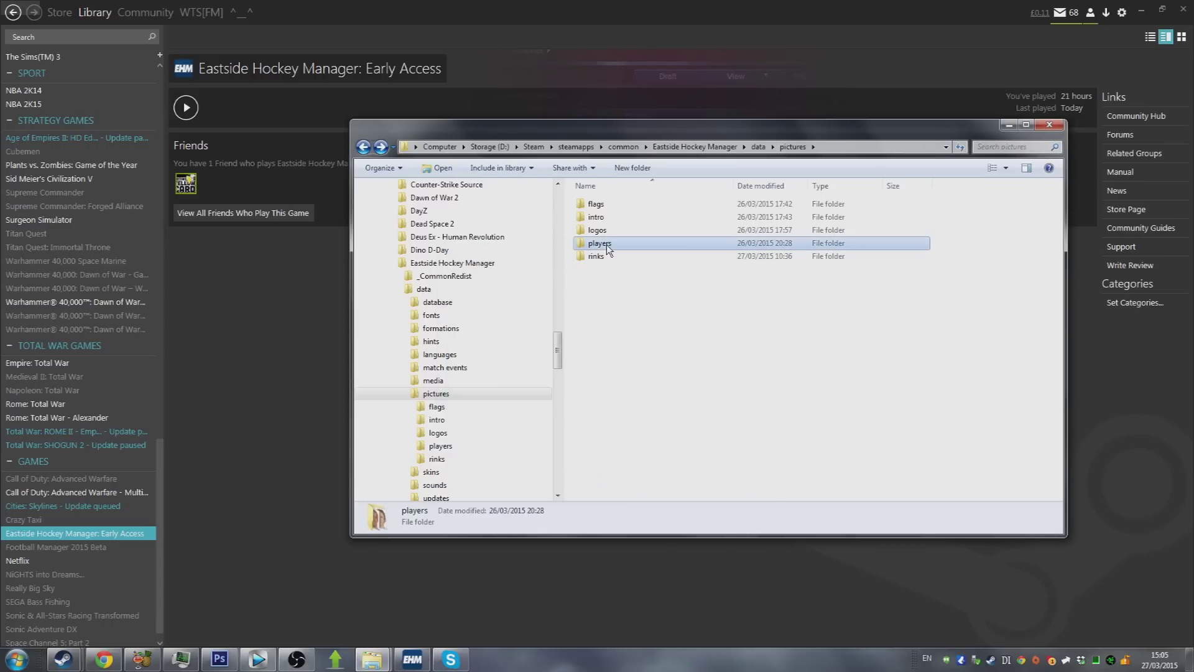
- Browse the players folder's 955 face photos, then return to the game's player profile
double_click(608, 246)
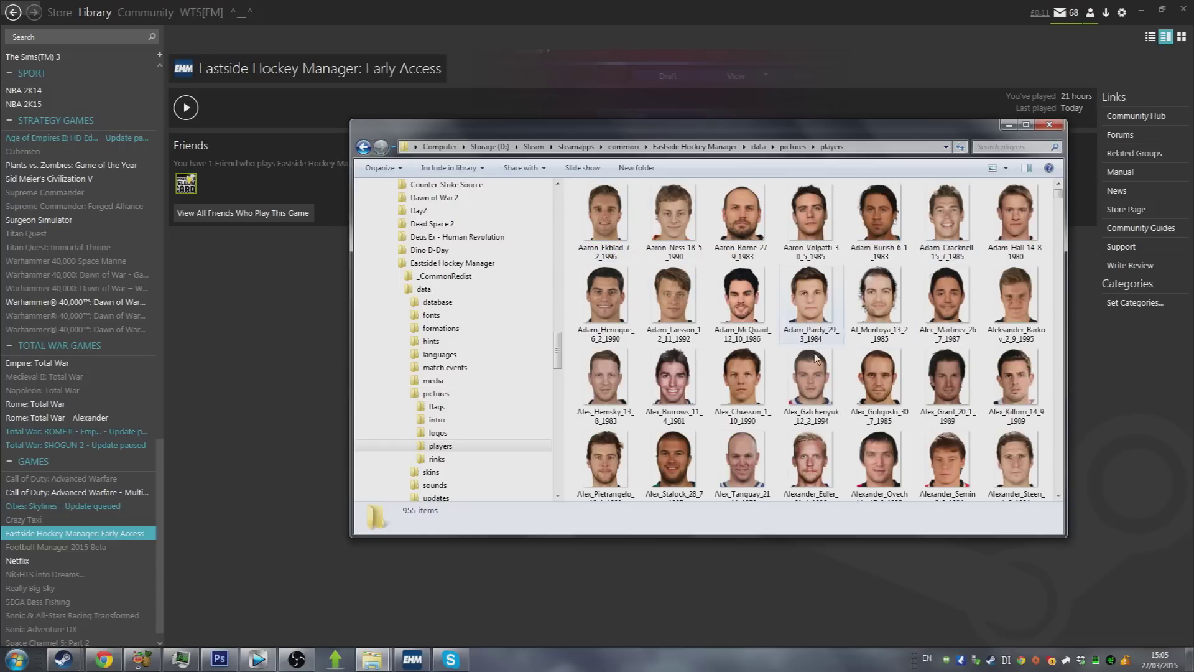
drag(1062, 193, 991, 175)
click(413, 660)
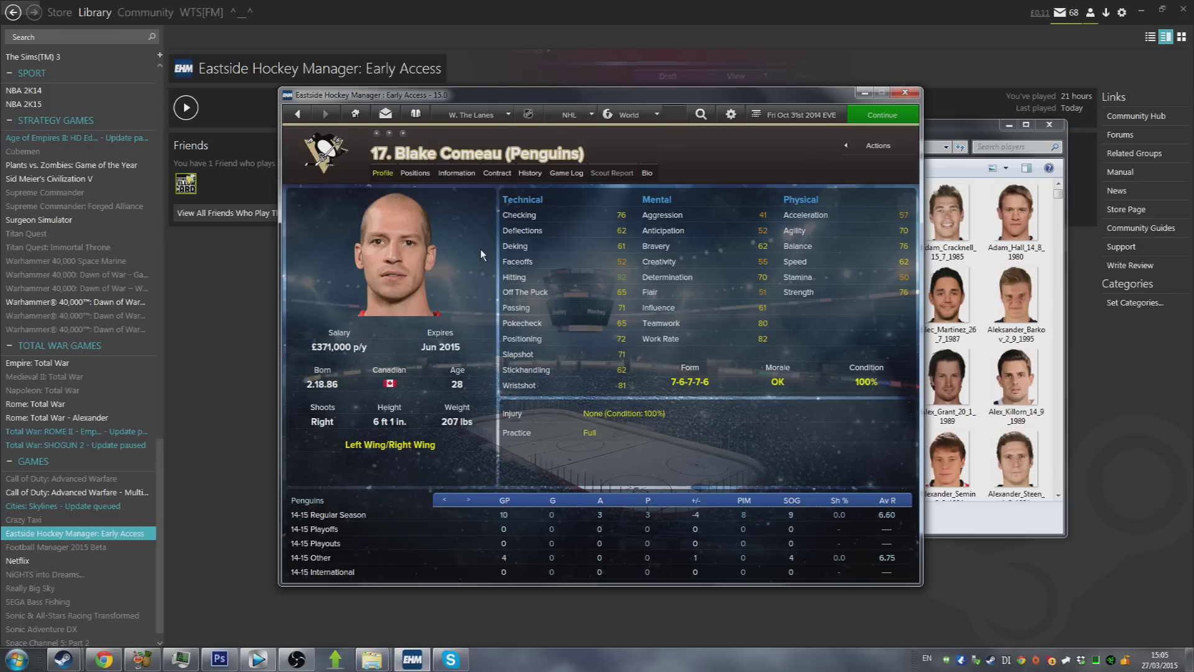
- Bring Explorer forward and return to data\pictures, listing flags, intro, logos, players and rinks
click(948, 214)
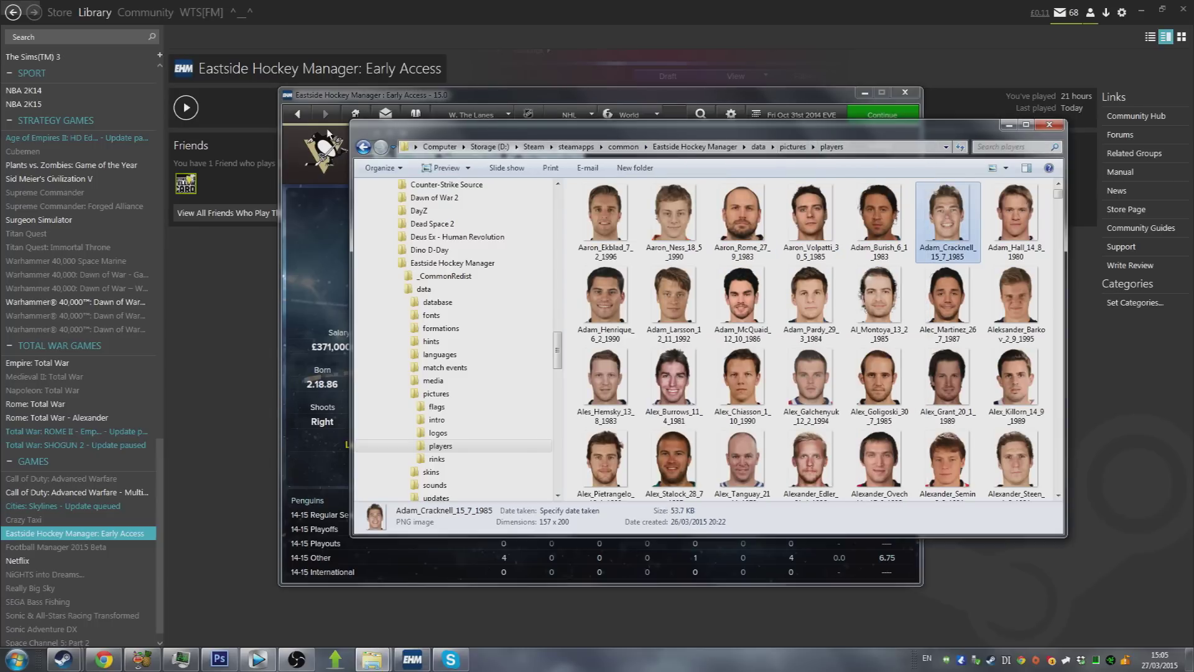
click(362, 147)
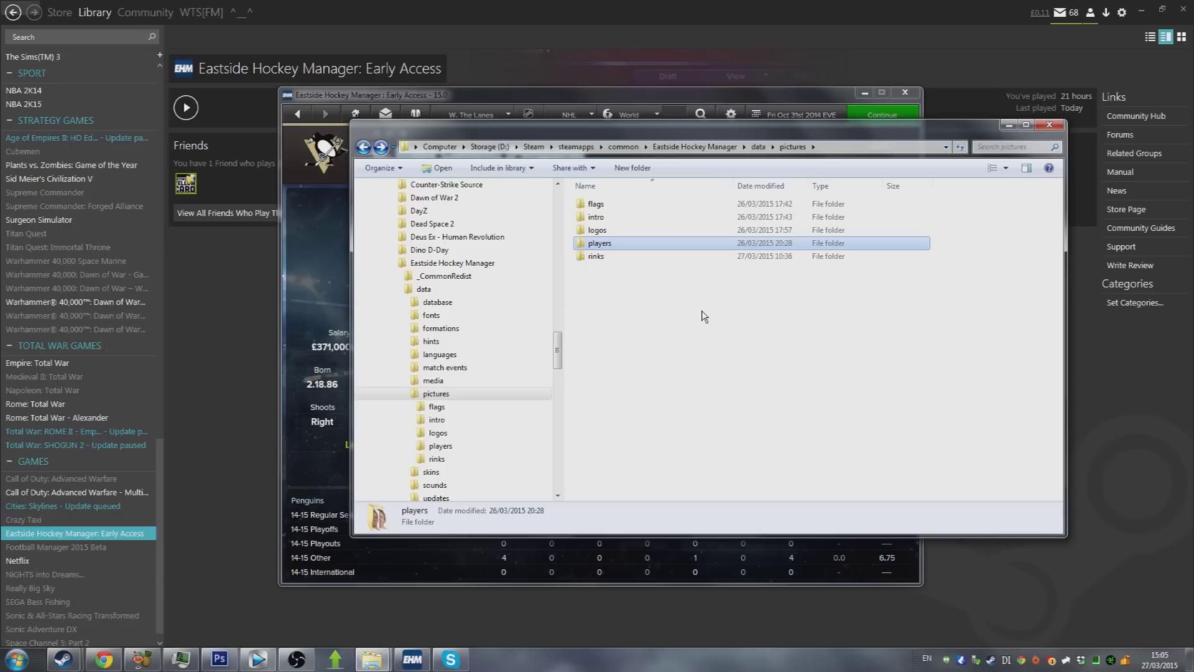
- Create a new folder named 'nonplayers' inside the pictures folder
right_click(607, 284)
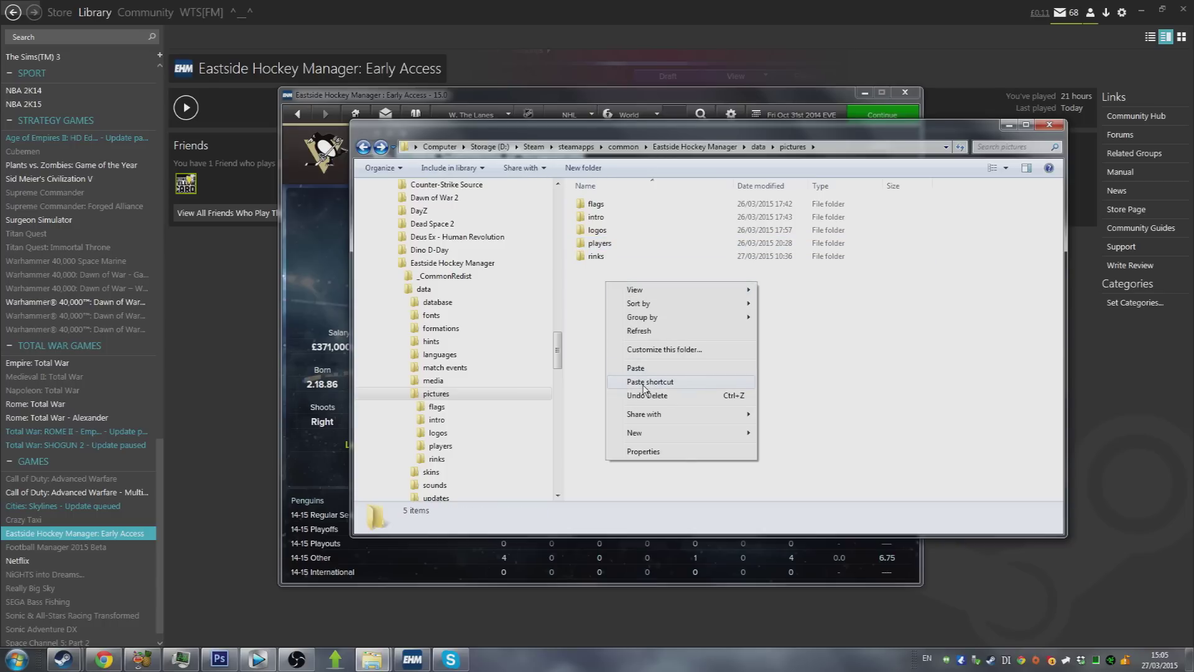
click(798, 434)
text(nonplayers)
key(Return)
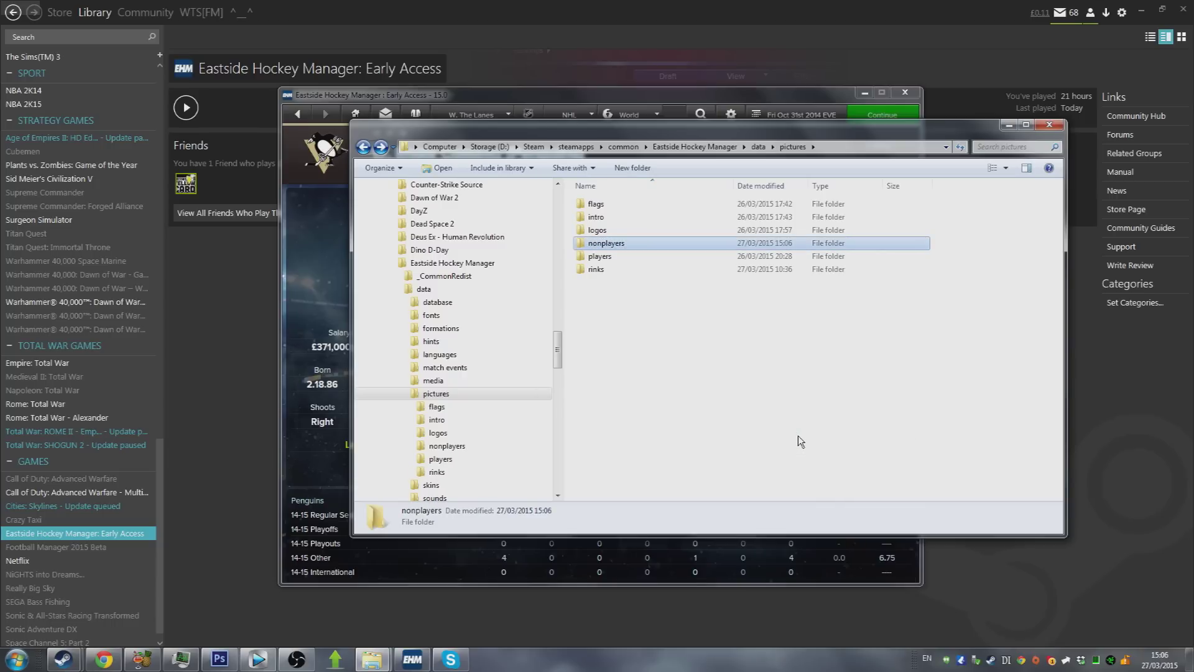
- Check the empty nonplayers folder, then reopen the players folder of 955 faces
double_click(612, 244)
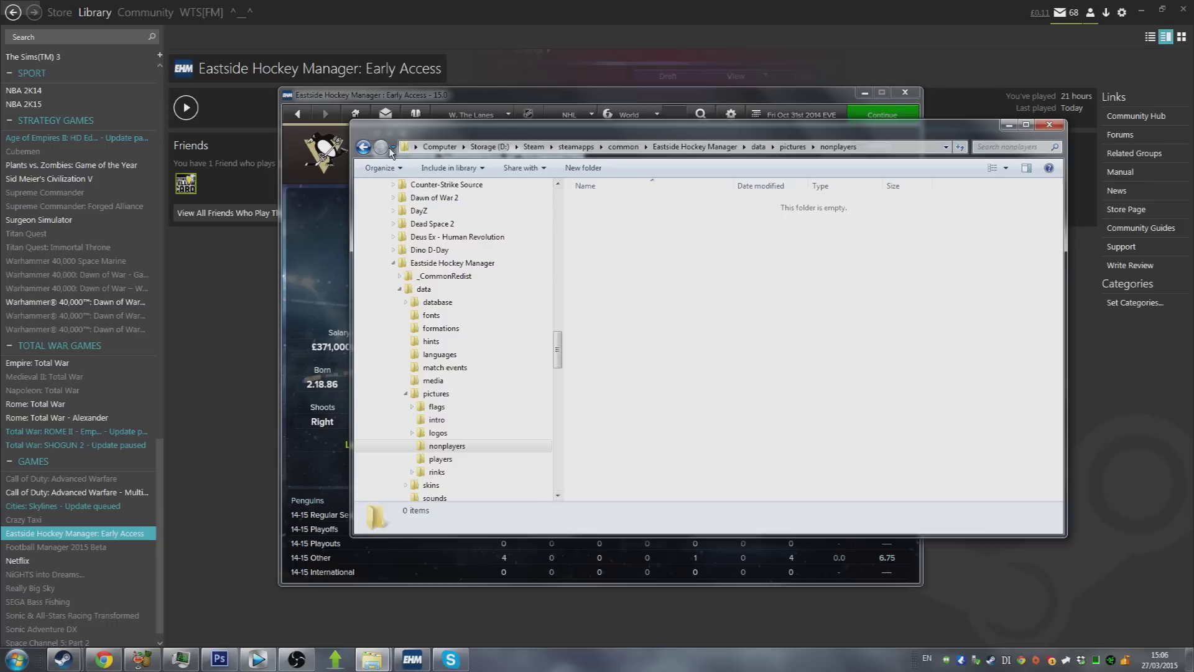
click(363, 147)
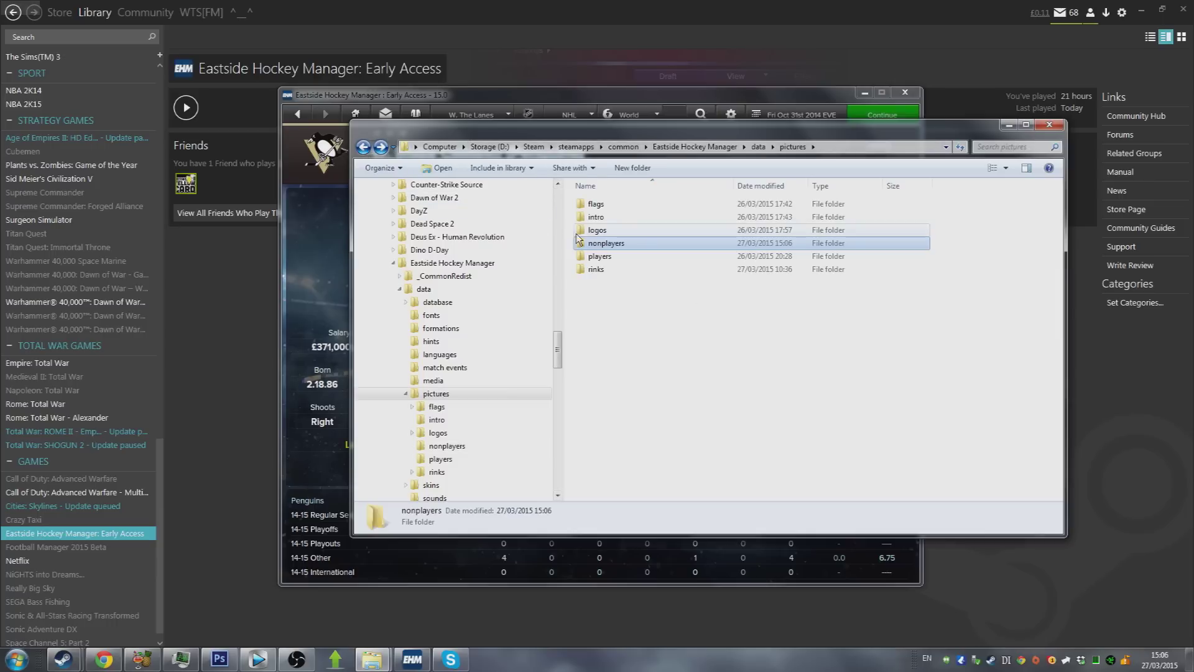
double_click(606, 257)
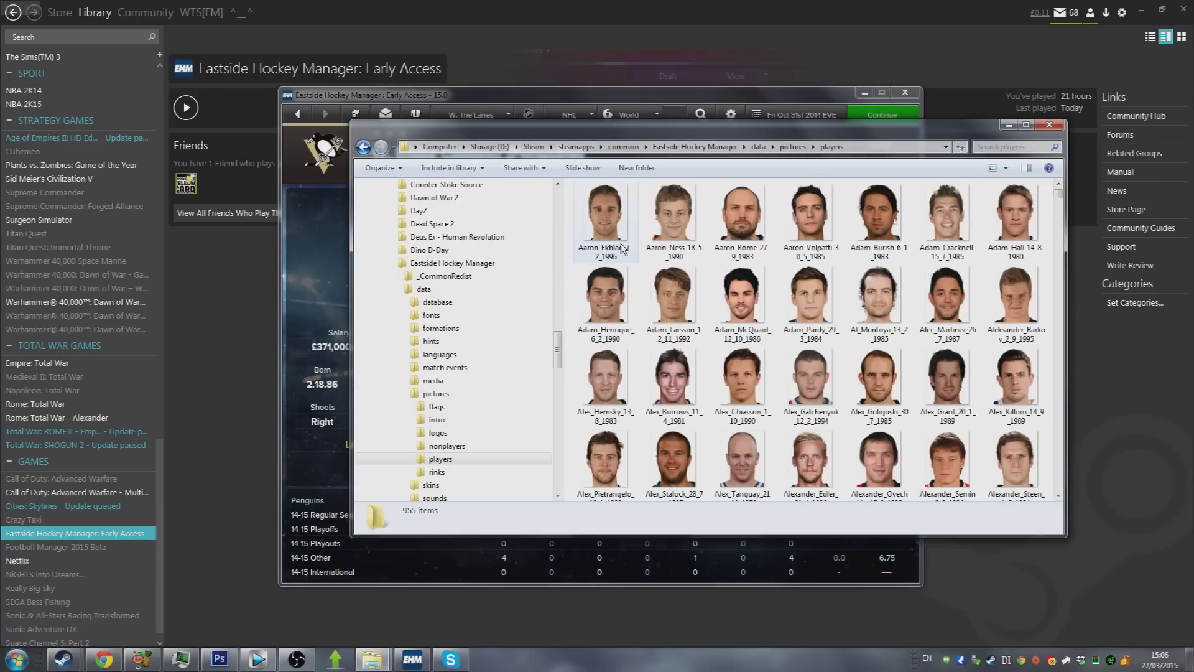